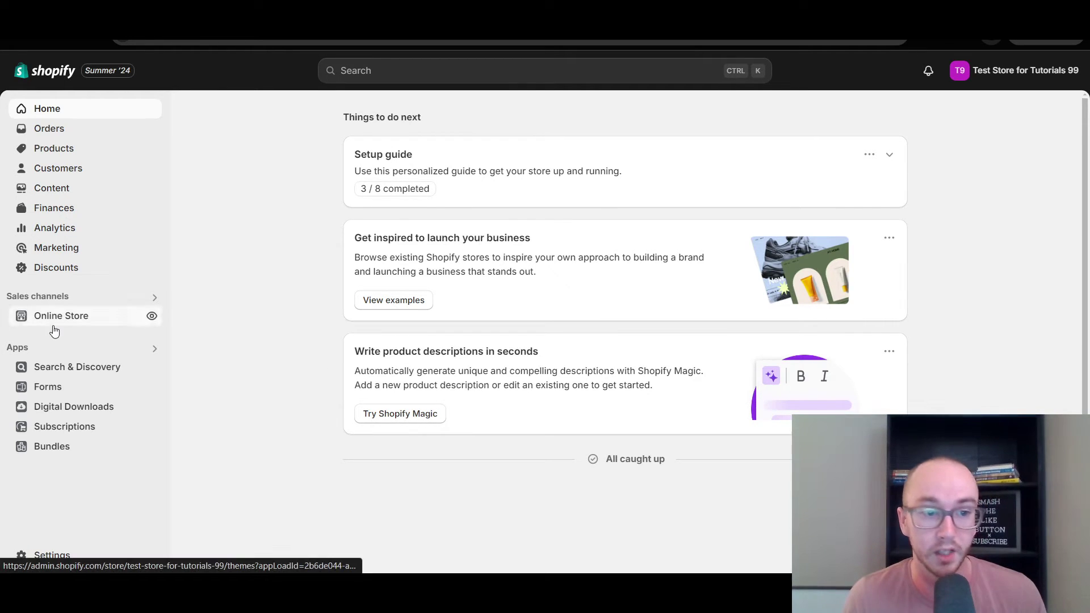
# Step: Open the Online Store section and look through the storefront's home page, from the image banner to the featured products and brand text
pyautogui.click(88, 323)
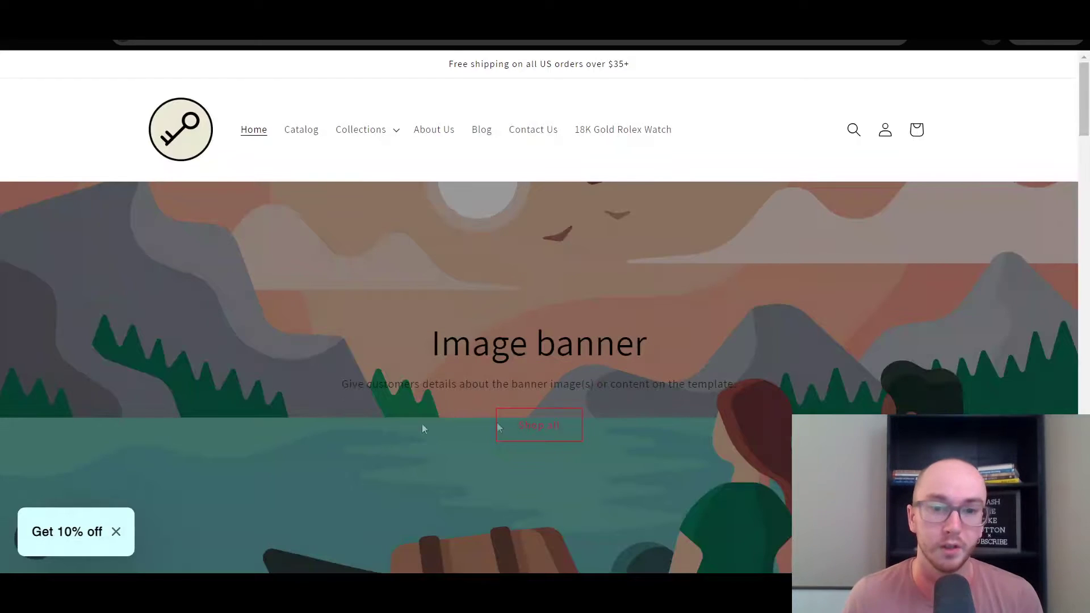
pyautogui.scroll(-5, 537, 422)
pyautogui.scroll(-3, 537, 420)
pyautogui.scroll(3, 547, 379)
pyautogui.scroll(3, 547, 378)
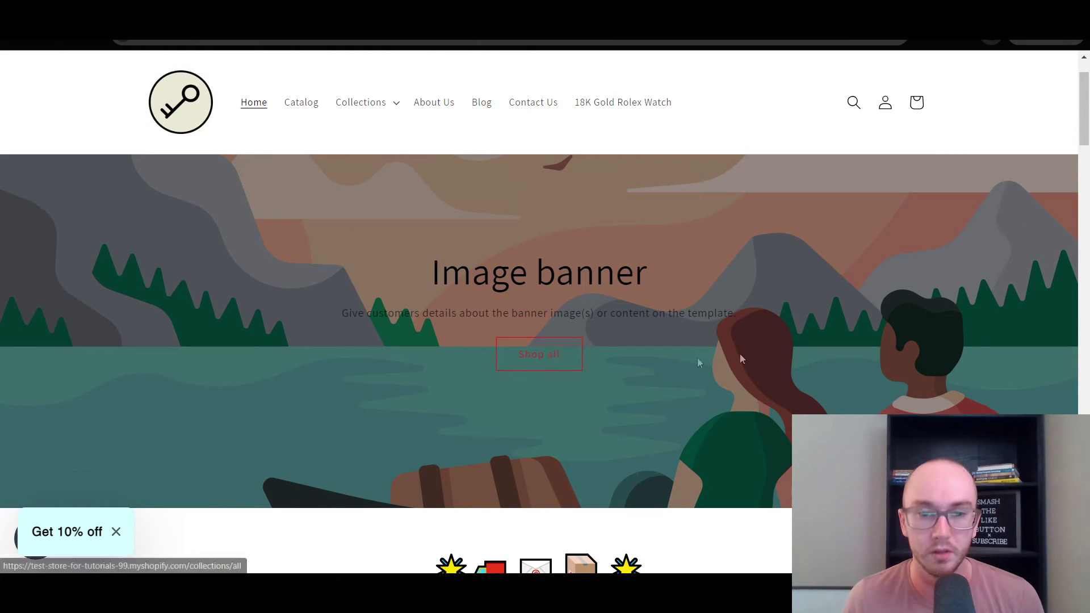
pyautogui.scroll(-1, 1083, 133)
pyautogui.scroll(-10, 1084, 133)
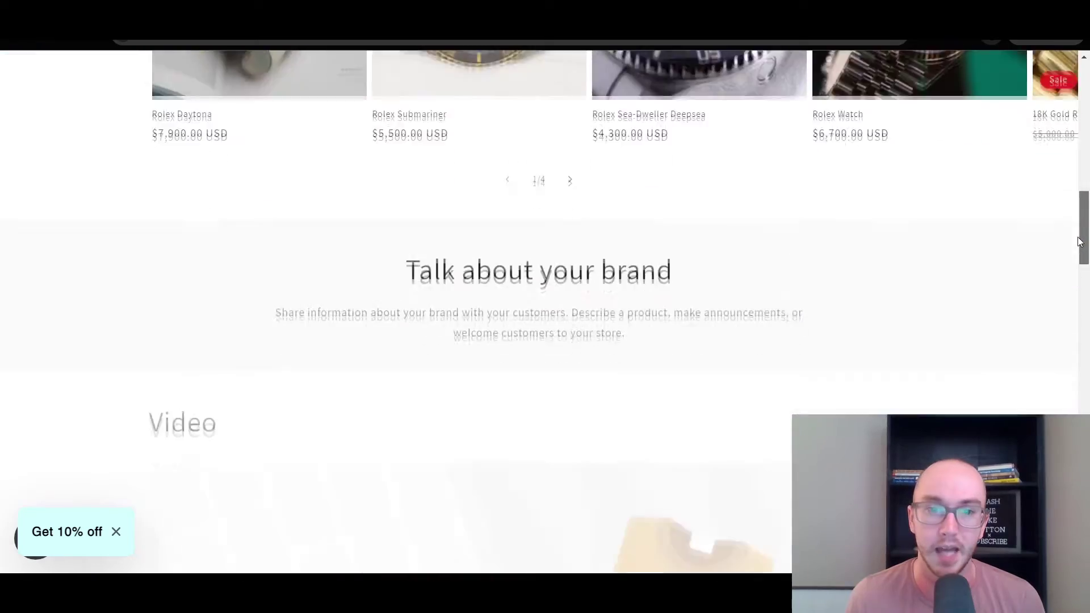
pyautogui.scroll(10, 749, 233)
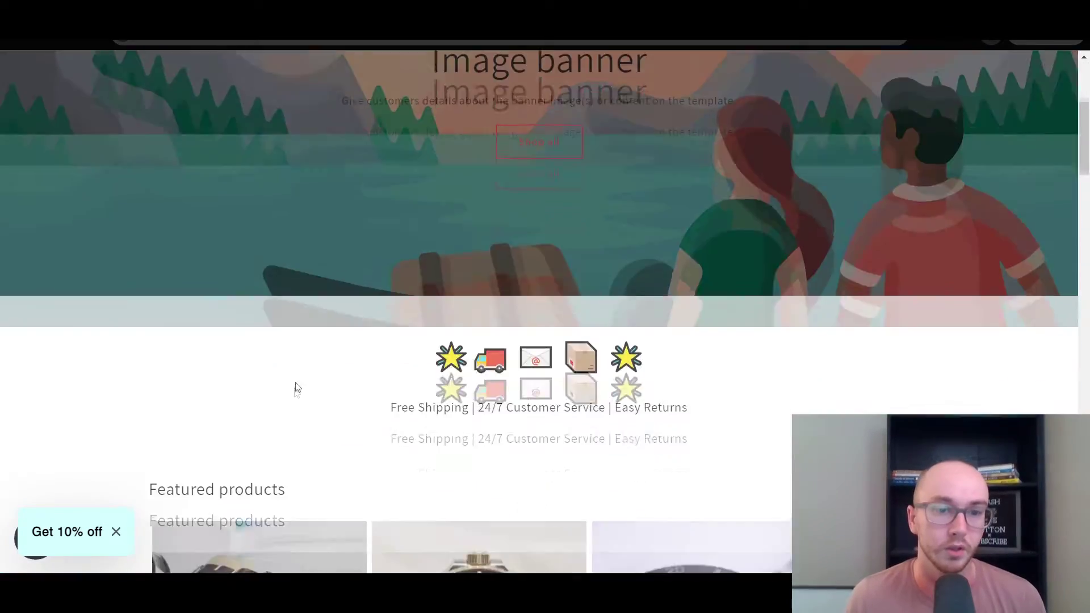
pyautogui.scroll(-6, 295, 380)
# Step: Open the Rolex Daytona product page from the featured products and examine its Add to cart and Buy it now buttons
pyautogui.click(323, 381)
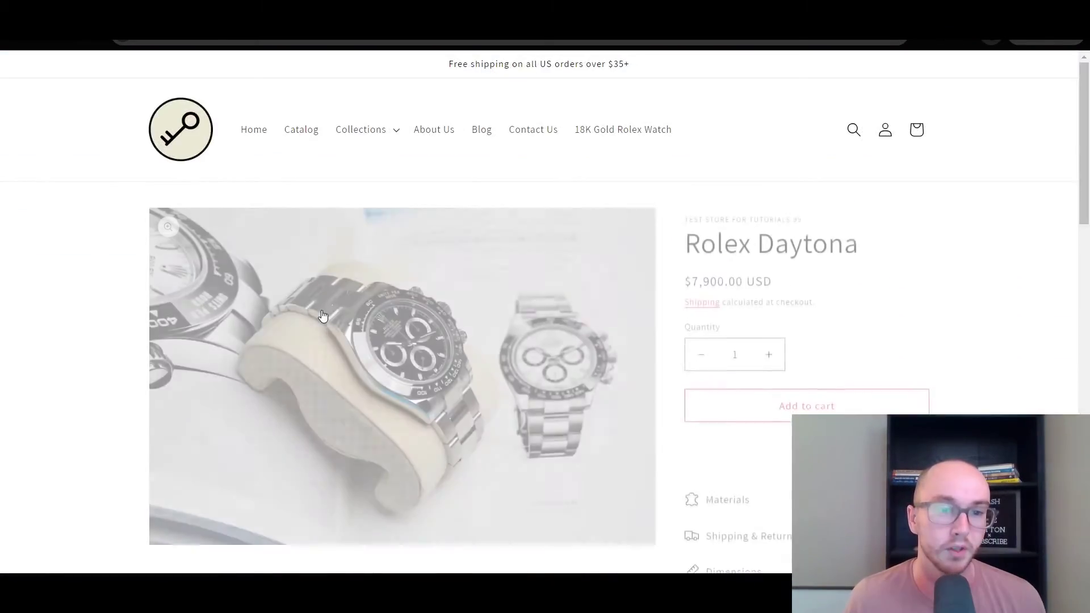
pyautogui.scroll(-1, 989, 321)
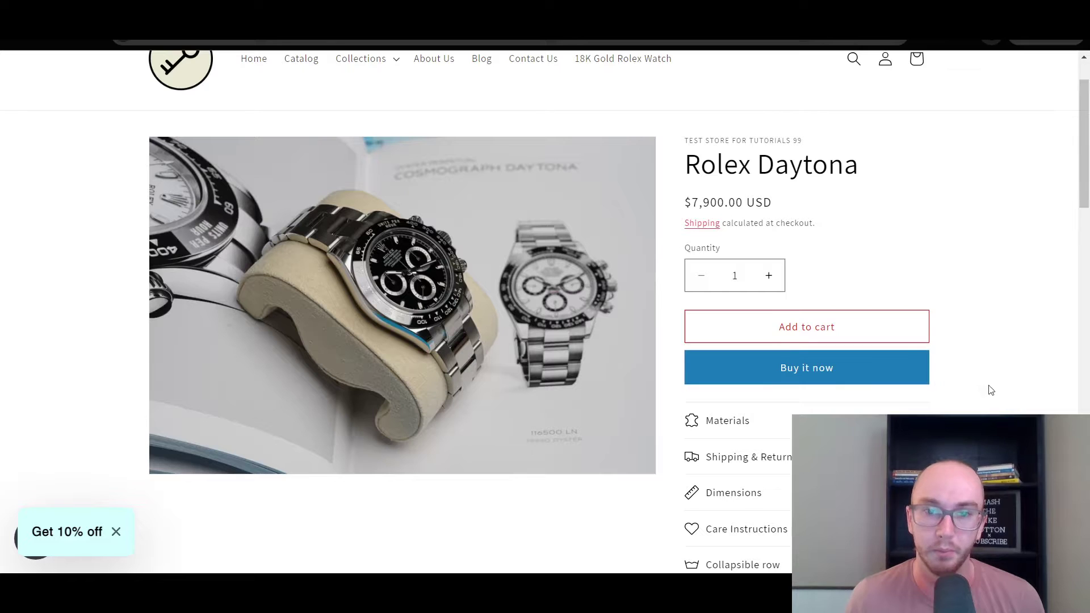
pyautogui.scroll(1, 987, 389)
pyautogui.scroll(-3, 987, 402)
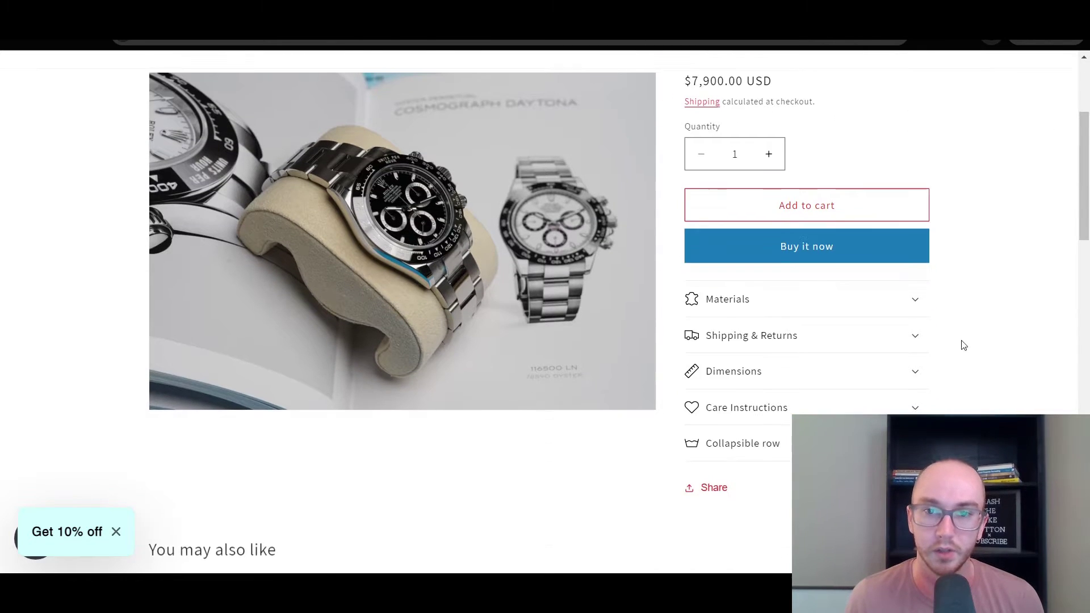
pyautogui.scroll(2, 908, 335)
pyautogui.moveTo(1087, 187)
pyautogui.mouseDown()
pyautogui.moveTo(1084, 199)
pyautogui.moveTo(1084, 187)
pyautogui.mouseUp()
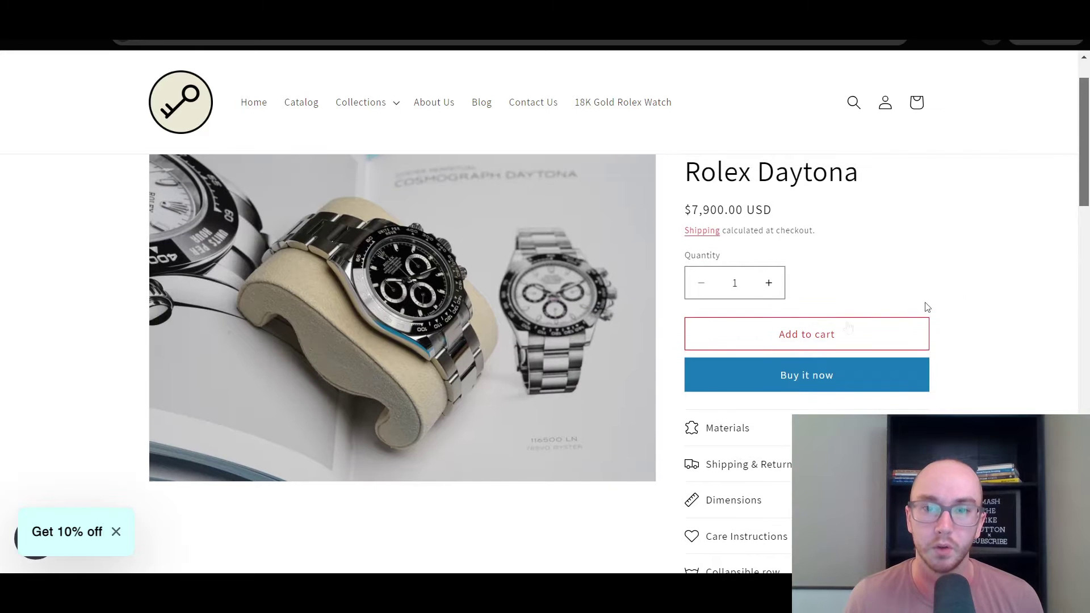
pyautogui.moveTo(1082, 165); pyautogui.dragTo(1084, 145)
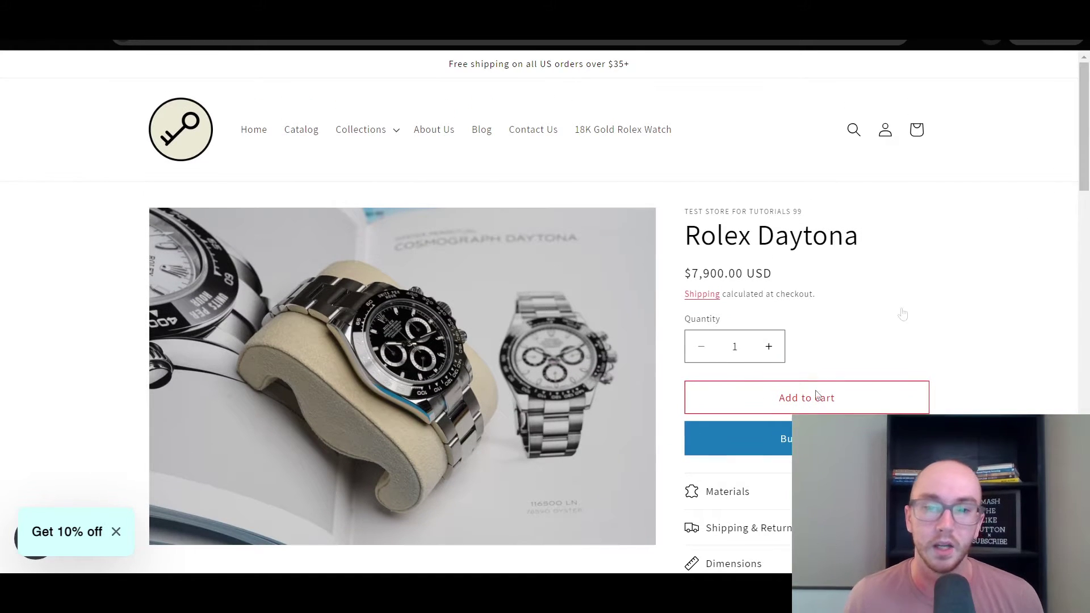
pyautogui.scroll(-2, 749, 363)
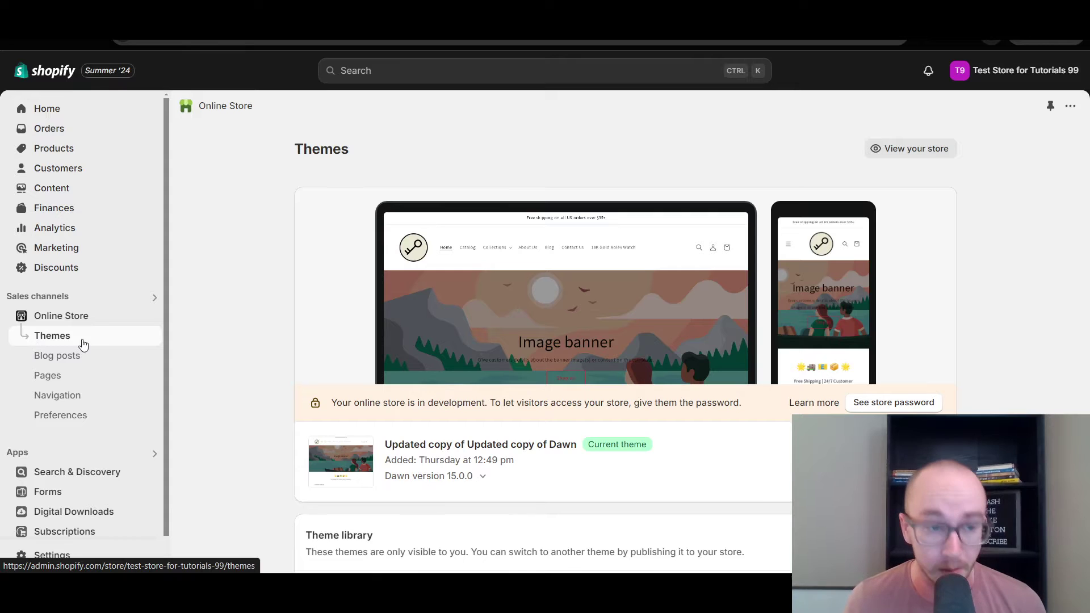
# Step: Open the current theme, Updated copy of Updated copy of Dawn, for customization from the store's Themes page
pyautogui.scroll(-3, 1084, 197)
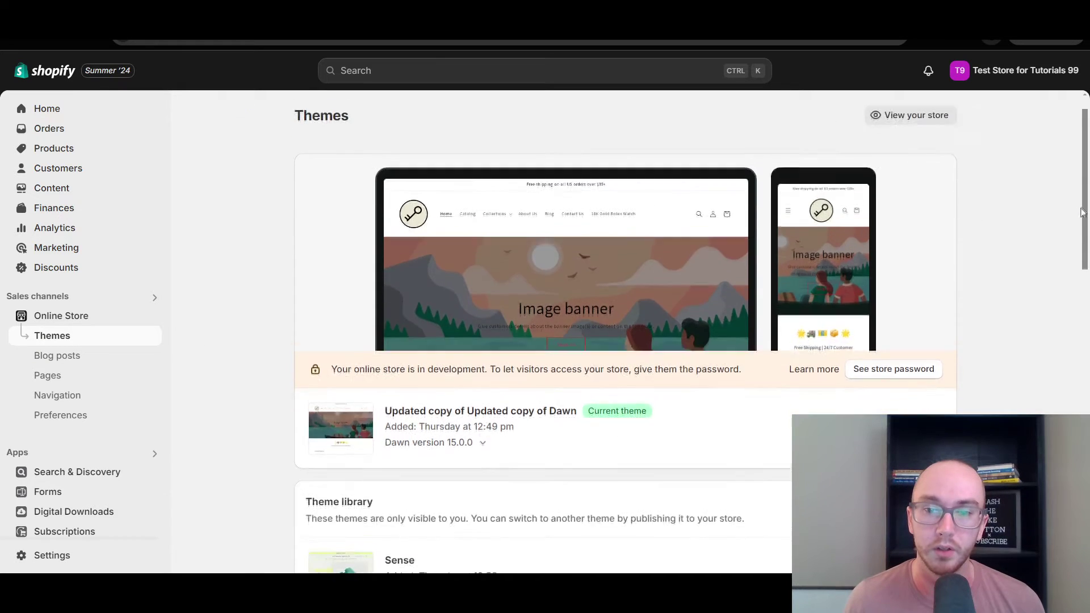
pyautogui.scroll(-1, 1071, 272)
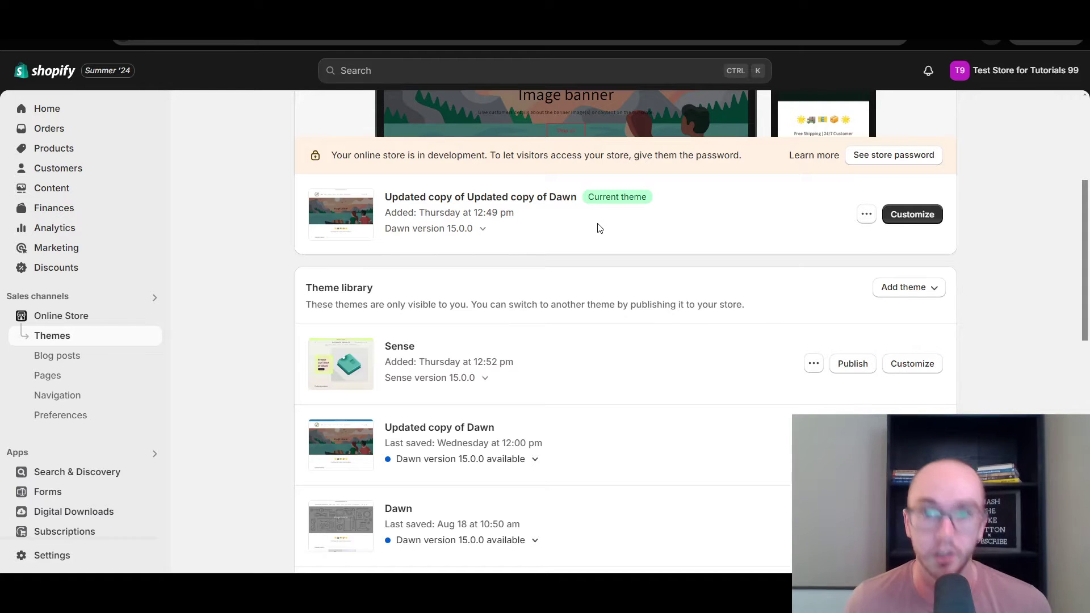
pyautogui.click(914, 222)
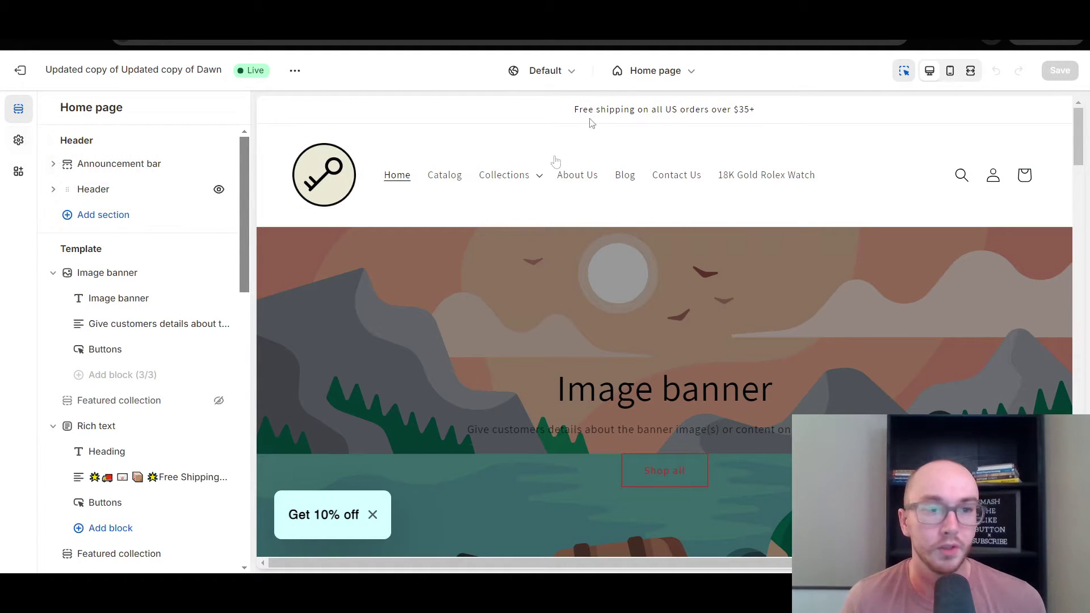
# Step: Switch the theme editor to the Default product template and bring its Add to cart and Buy it now buttons into the preview
pyautogui.click(657, 74)
pyautogui.click(625, 153)
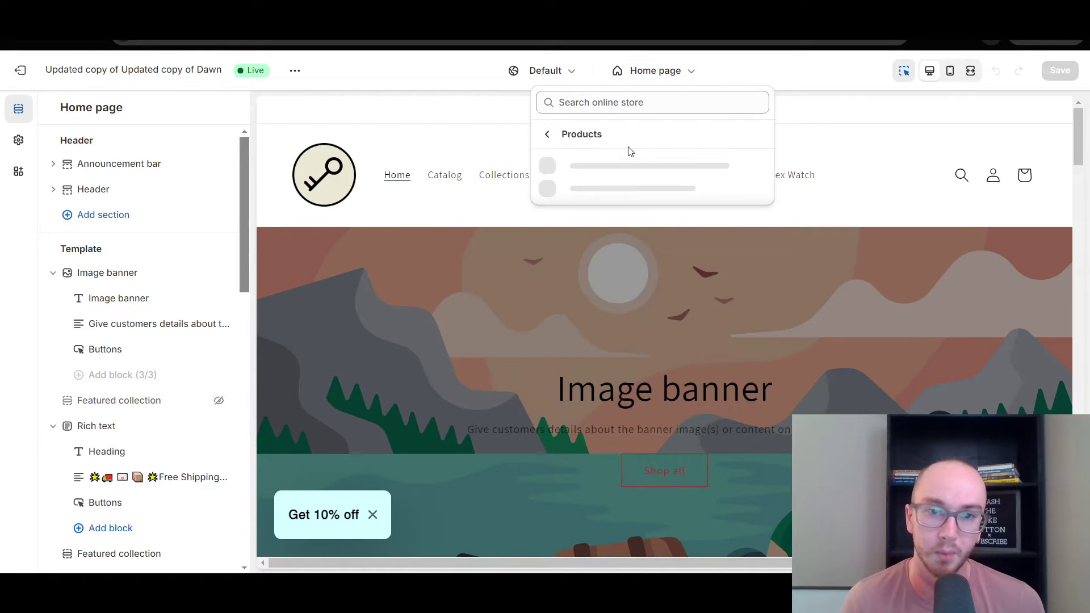
pyautogui.click(627, 180)
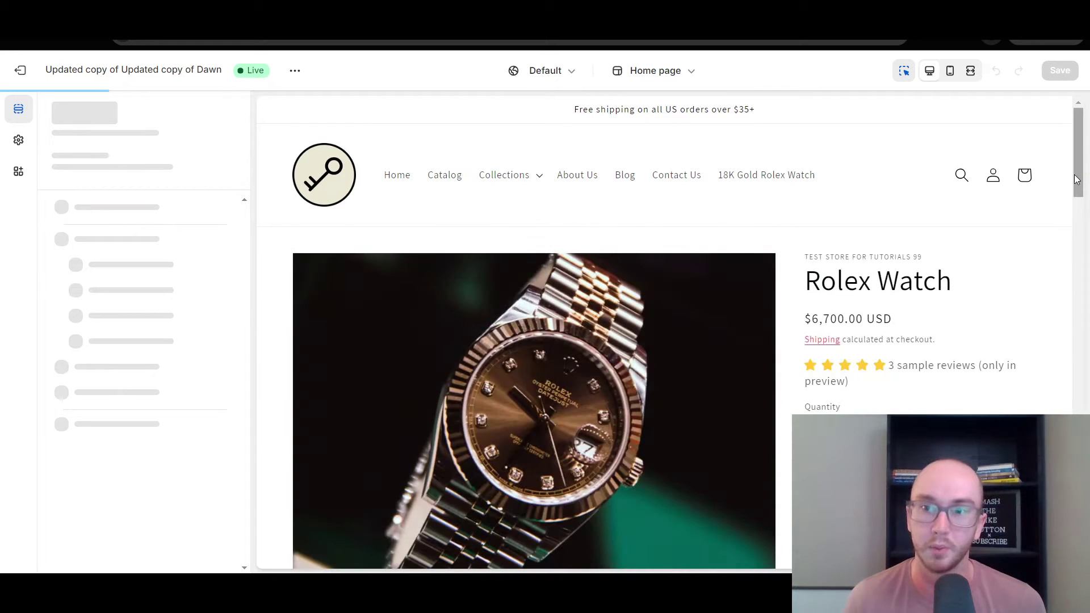
pyautogui.moveTo(1077, 180); pyautogui.dragTo(1083, 247)
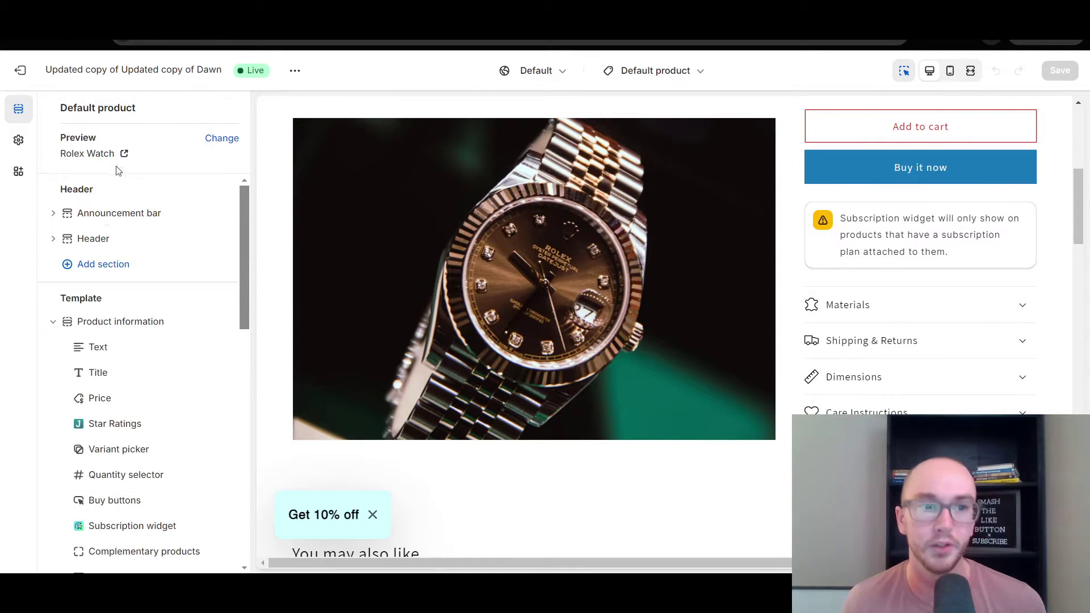
# Step: Open color Scheme 1 for editing in the theme settings
pyautogui.click(20, 139)
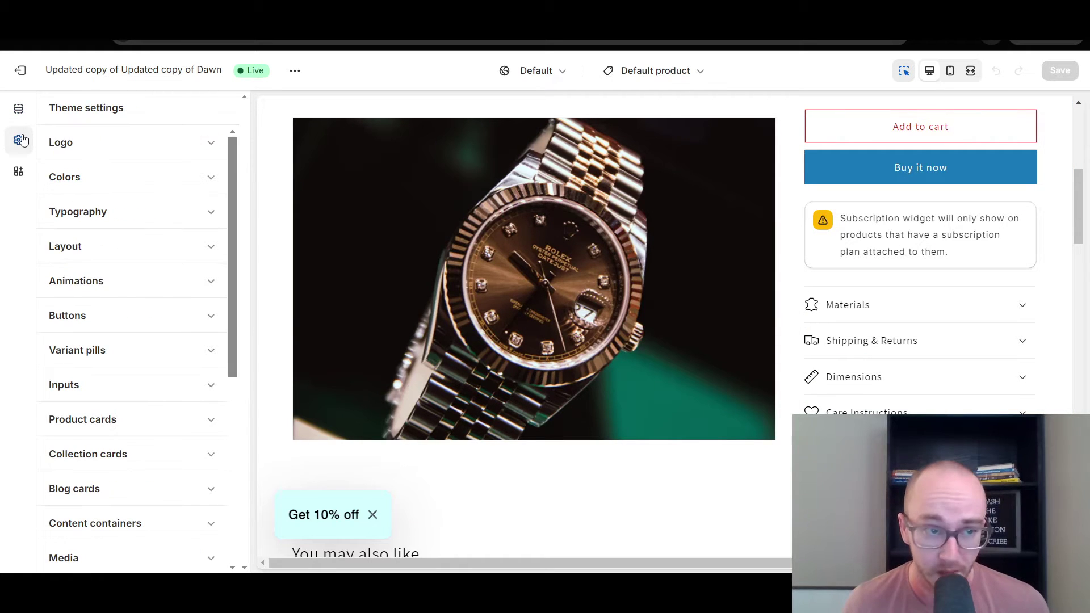
pyautogui.click(209, 179)
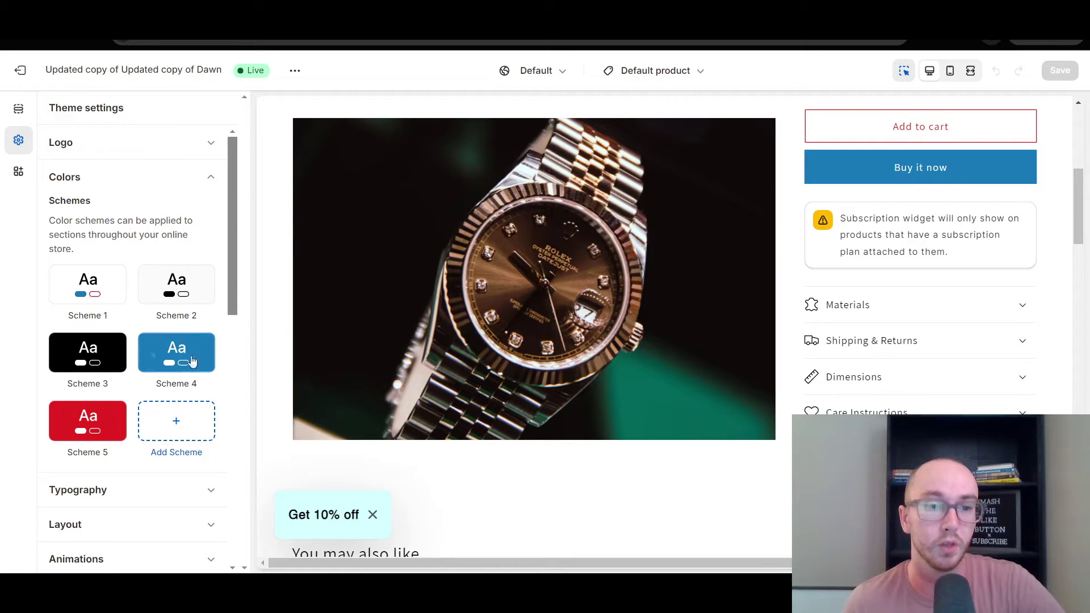
pyautogui.click(103, 297)
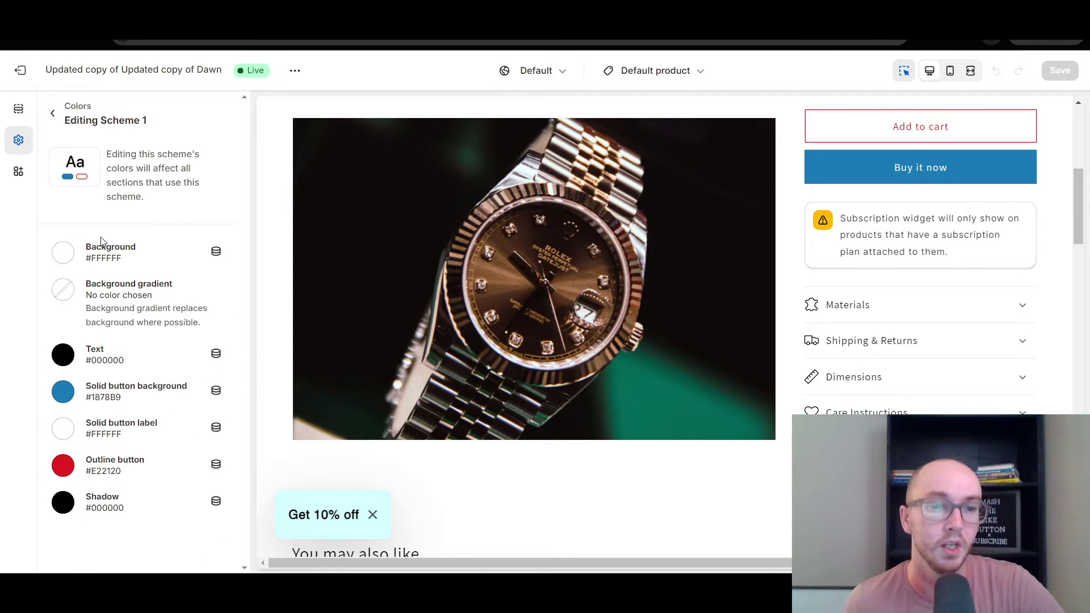
pyautogui.click(53, 114)
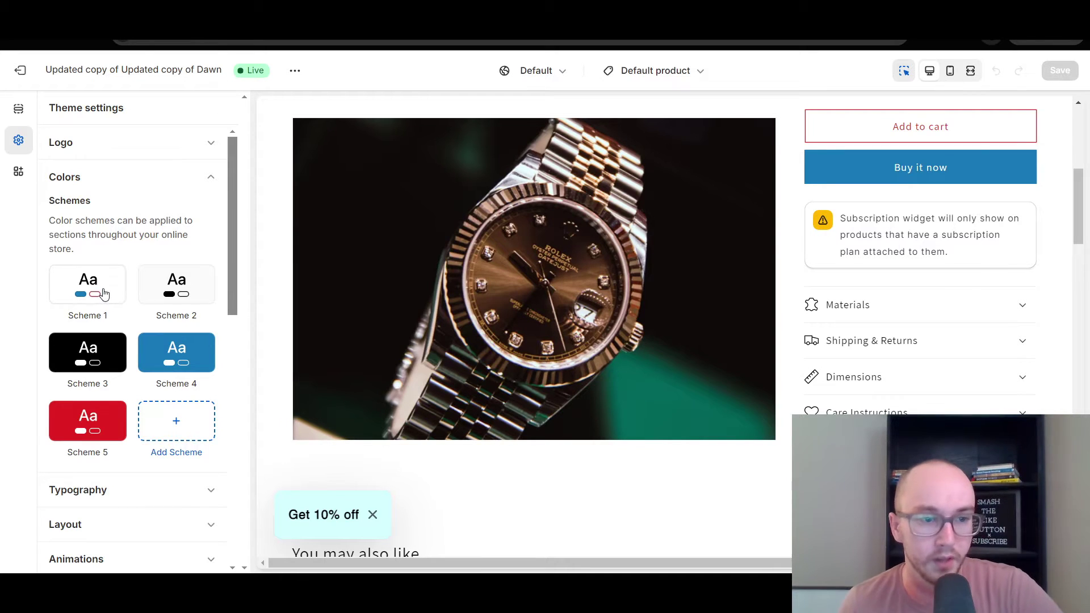
pyautogui.click(75, 292)
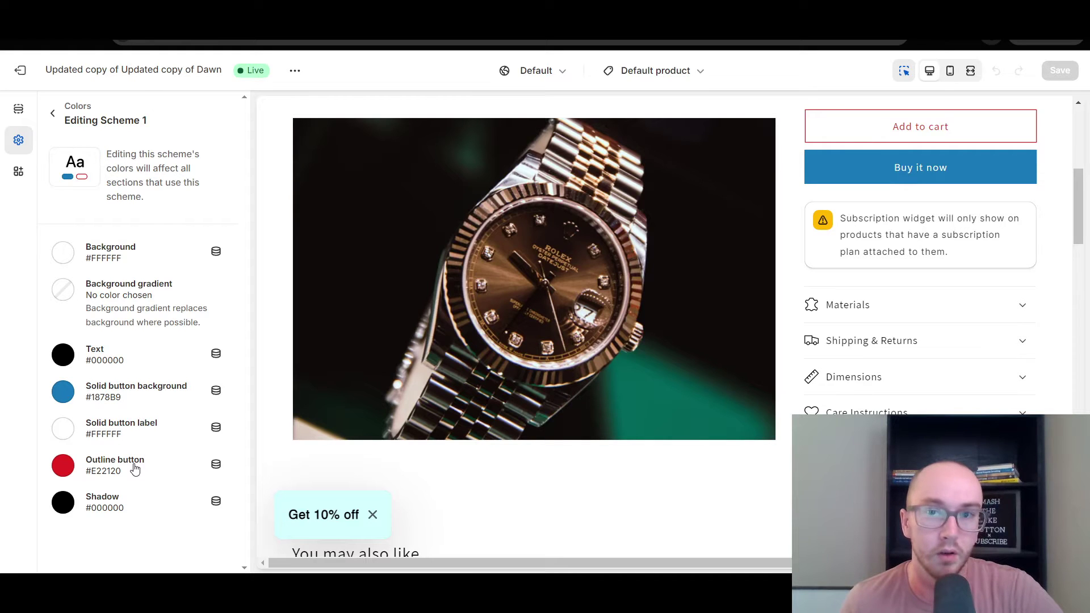
# Step: Try teal and turquoise shades for Scheme 1's outline button color, and settle on bright purple #CC00FF
pyautogui.click(57, 468)
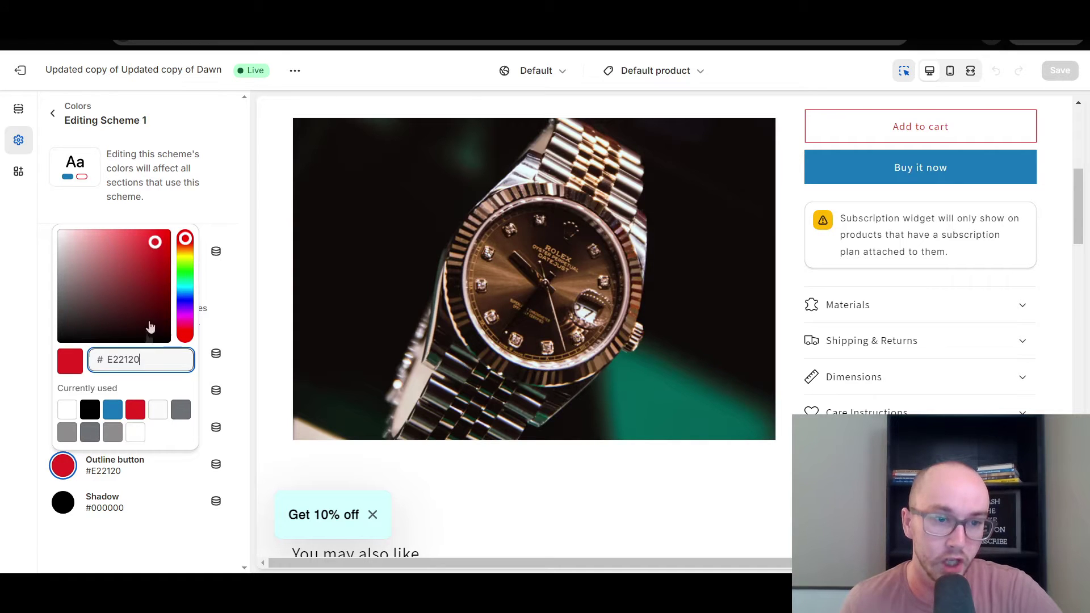
pyautogui.moveTo(142, 256); pyautogui.dragTo(185, 288)
pyautogui.click(148, 248)
pyautogui.moveTo(158, 241); pyautogui.dragTo(159, 267)
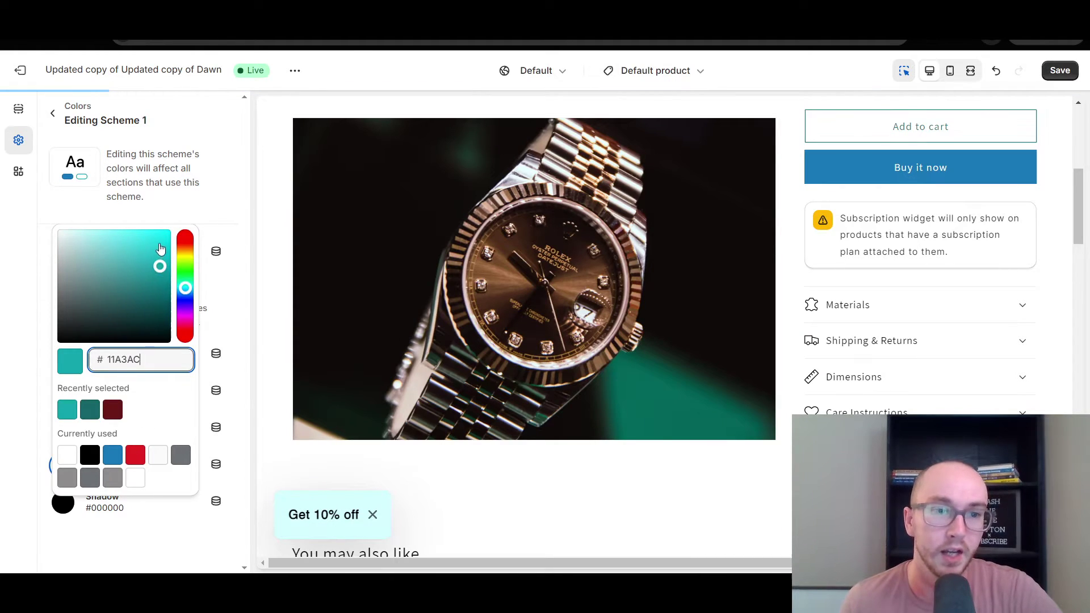
pyautogui.click(159, 241)
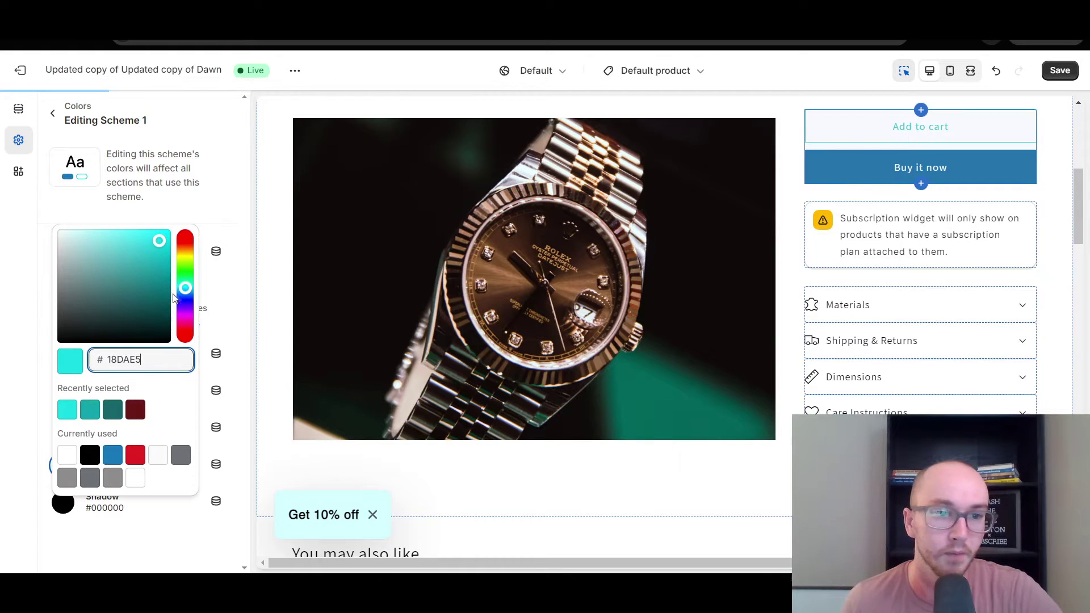
pyautogui.click(185, 315)
pyautogui.moveTo(152, 266); pyautogui.dragTo(153, 224)
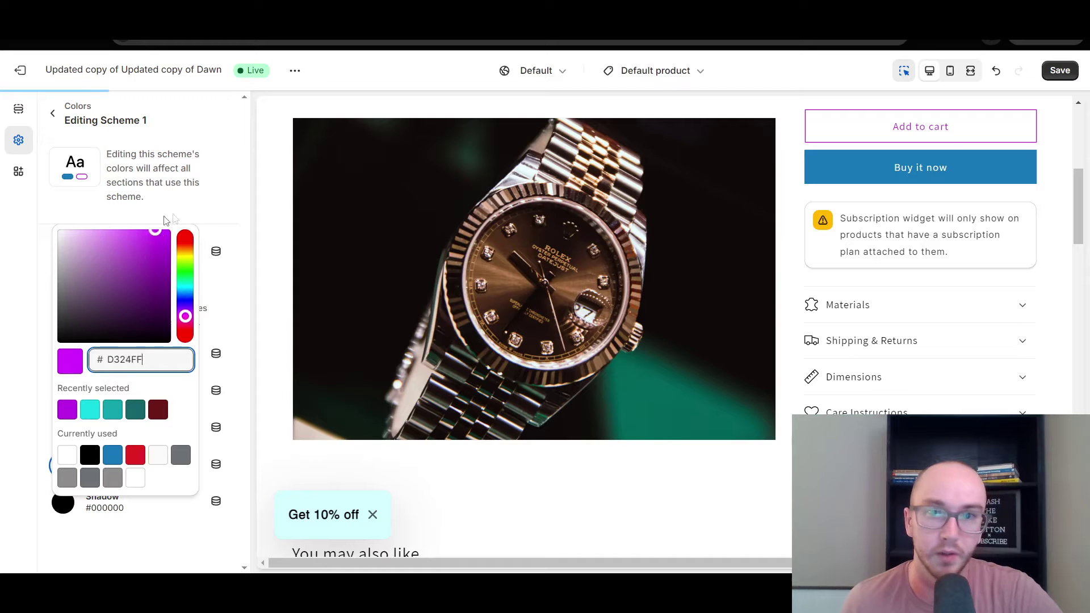
pyautogui.press('Escape')
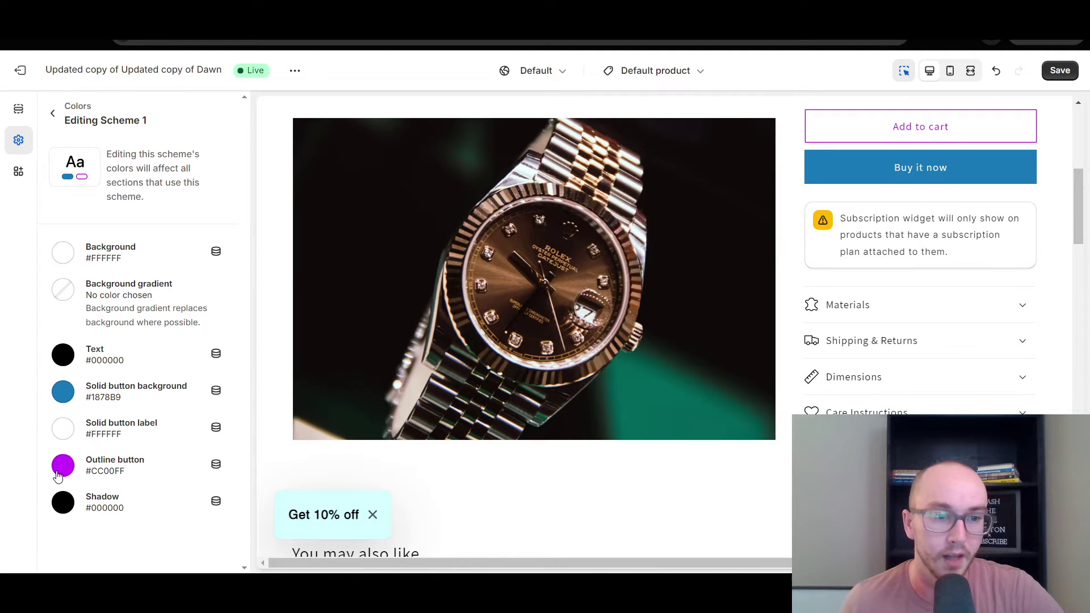
# Step: Set Scheme 1's solid button background to the recently selected turquoise #18DAE5 after trying the darker teal #11A3AC
pyautogui.click(63, 392)
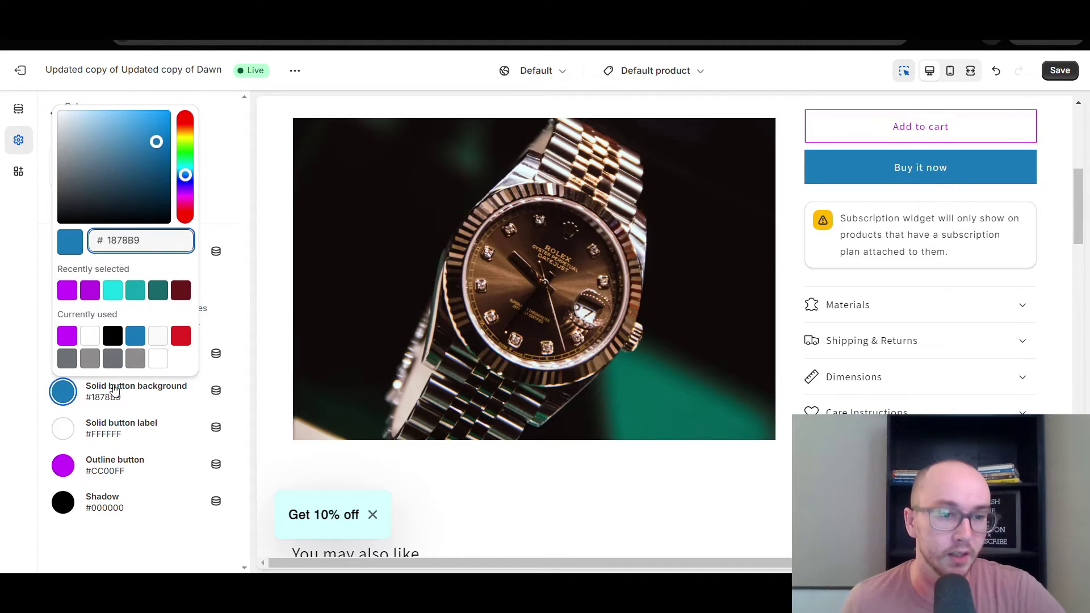
pyautogui.click(25, 391)
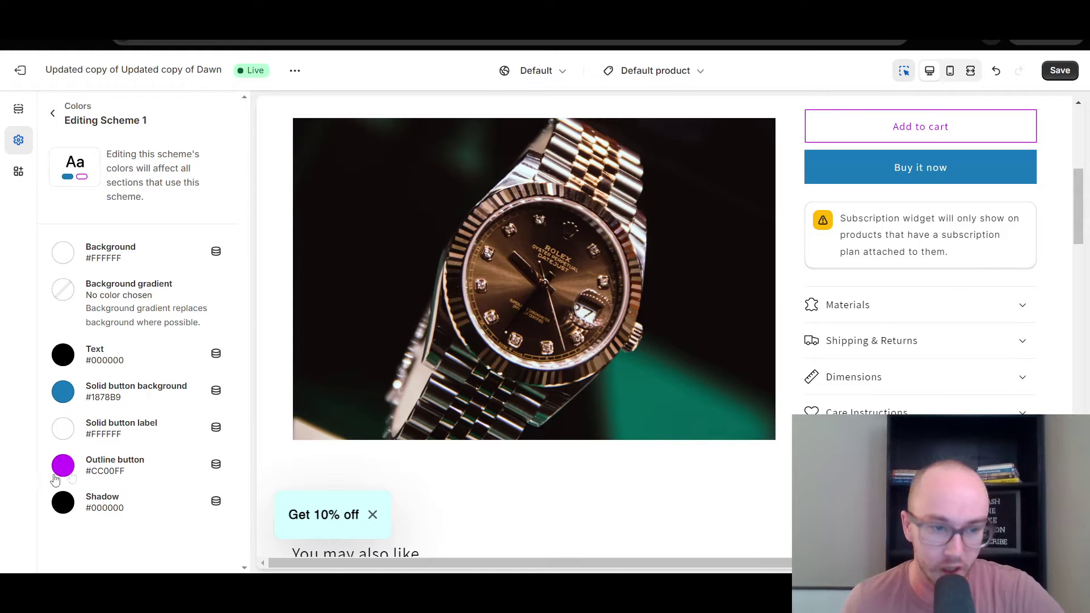
pyautogui.click(63, 392)
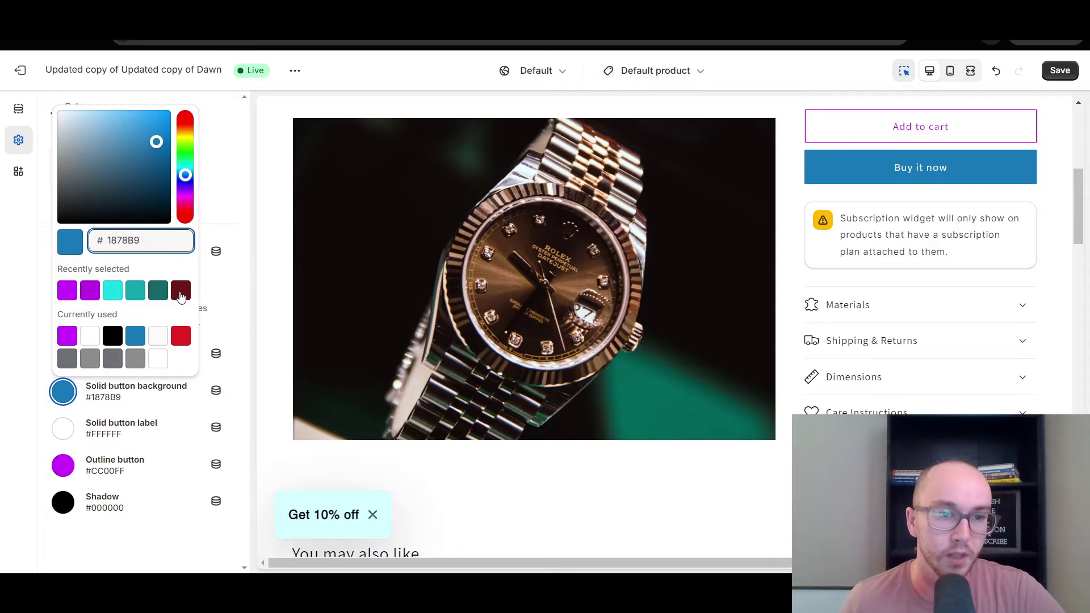
pyautogui.click(136, 292)
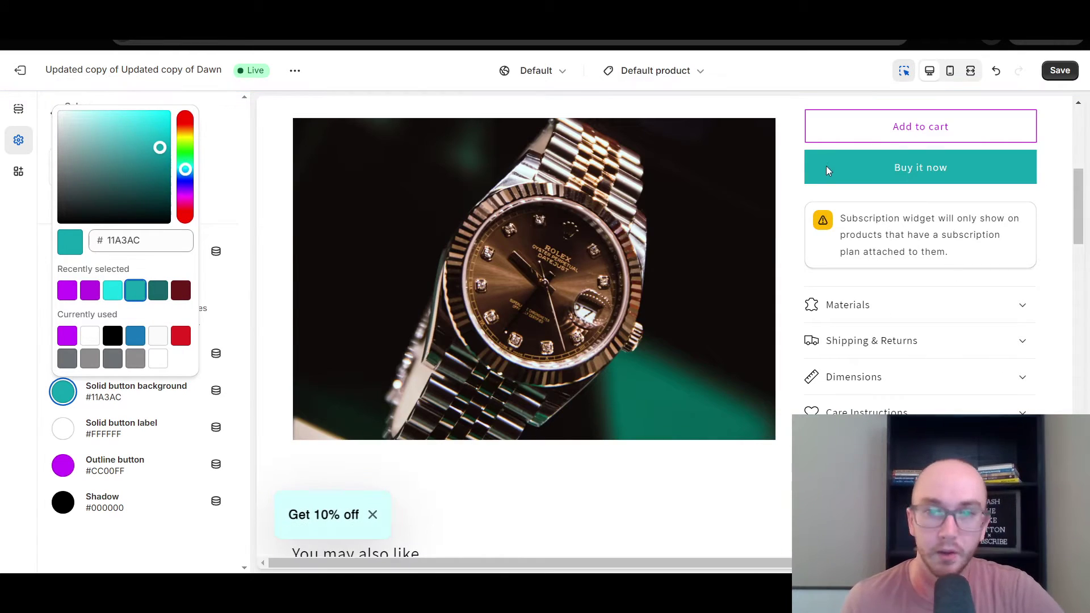
pyautogui.click(112, 292)
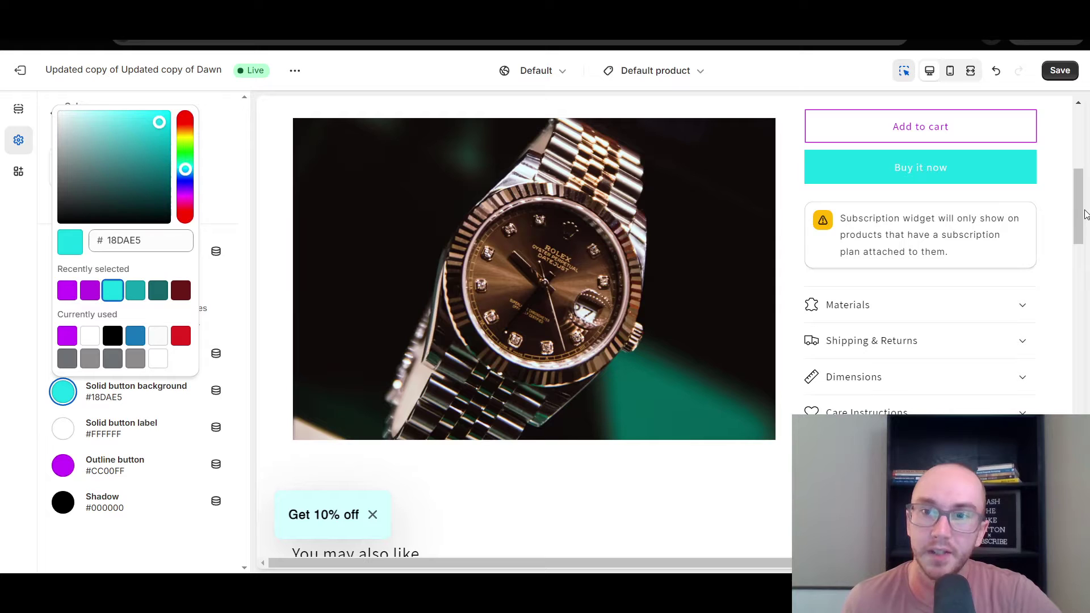
pyautogui.click(40, 369)
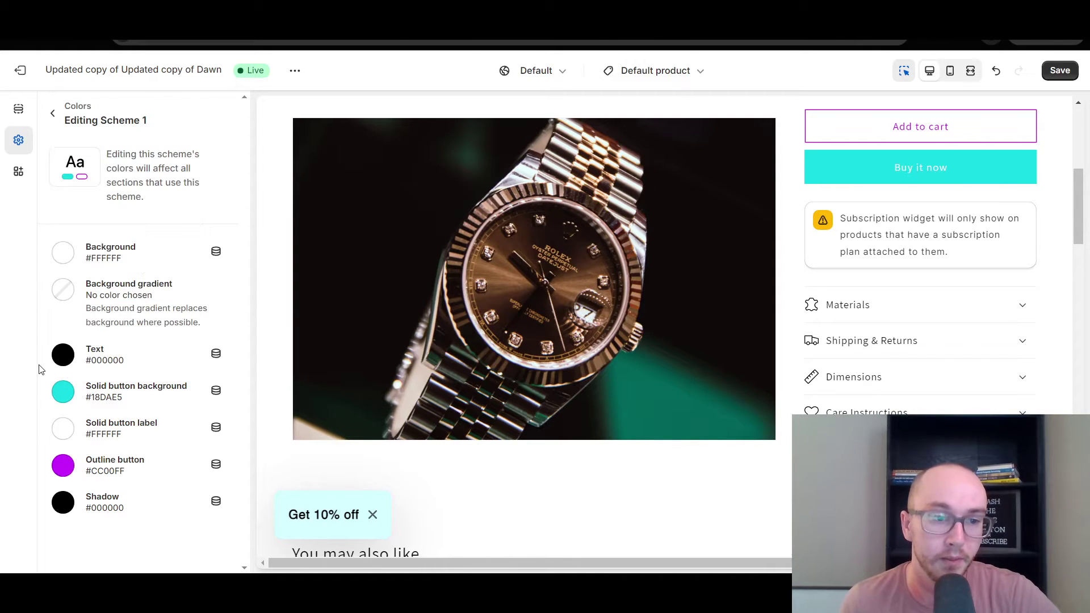
pyautogui.click(62, 400)
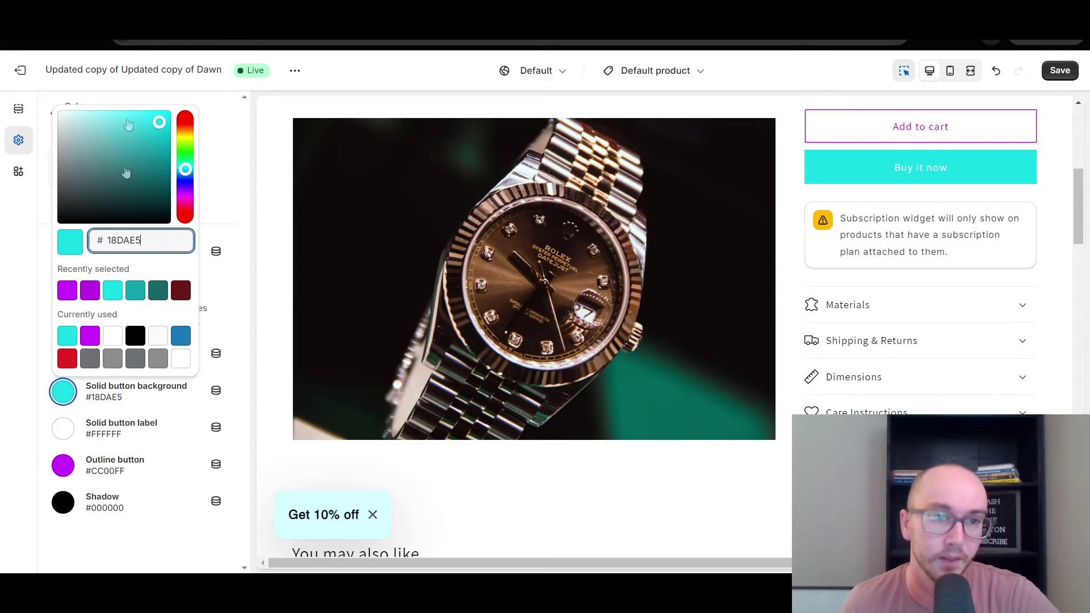
pyautogui.click(39, 307)
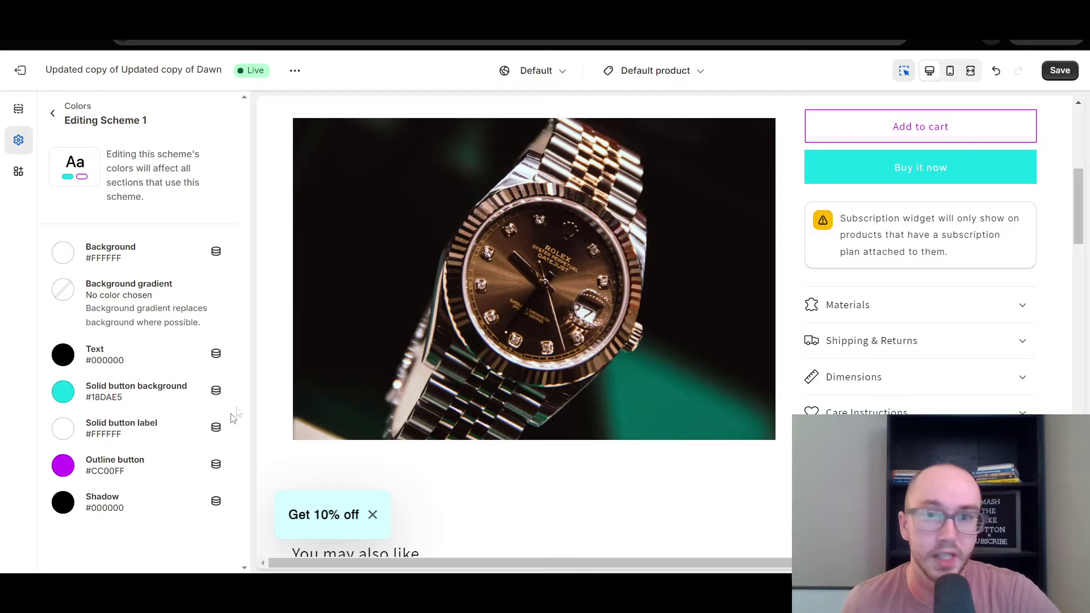
# Step: Try the recently selected dark red #6A1817 as Scheme 1's solid button label color
pyautogui.click(70, 432)
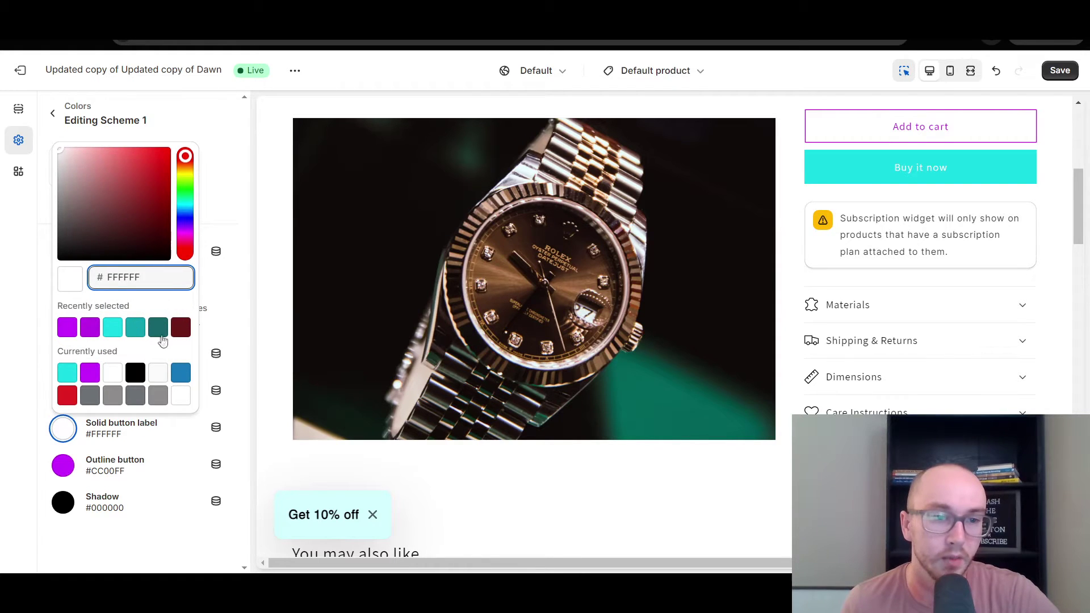
pyautogui.click(181, 328)
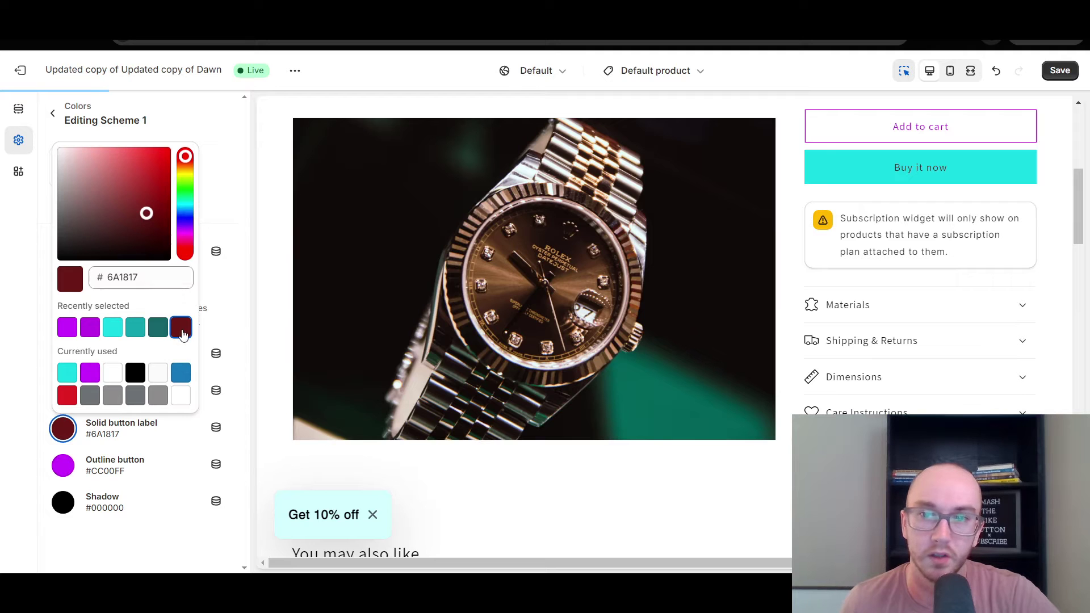
pyautogui.click(31, 317)
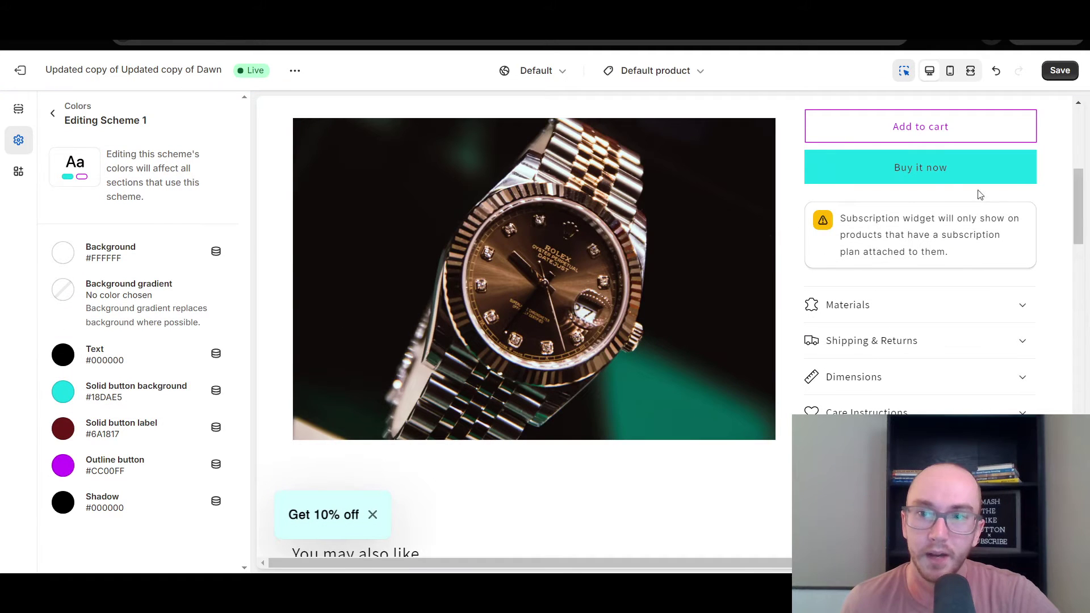
# Step: Set Scheme 1's solid button label color to bright red #FF0000
pyautogui.click(63, 427)
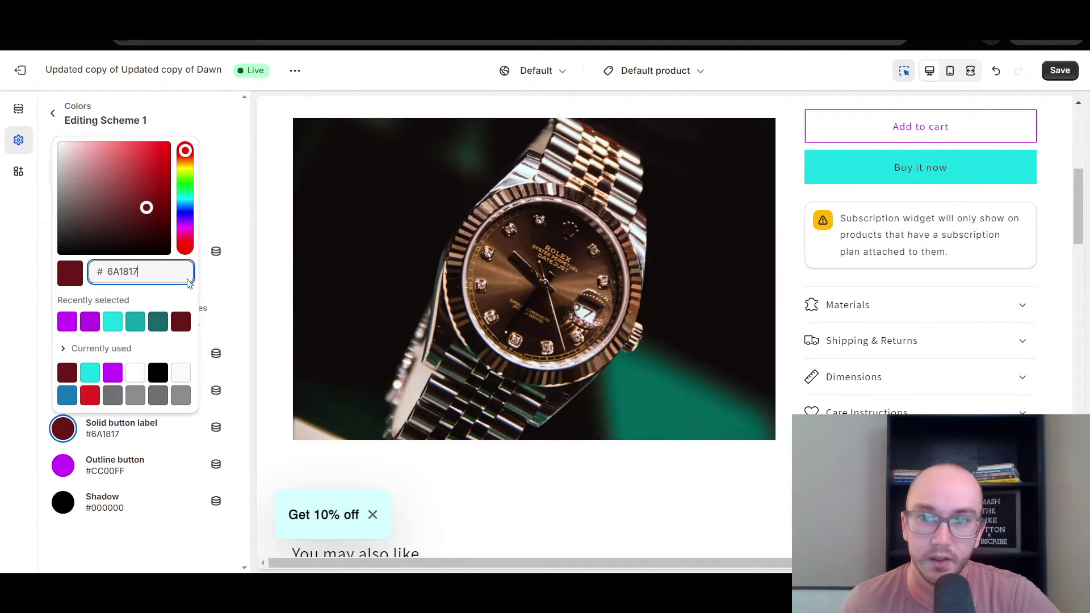
pyautogui.click(131, 214)
pyautogui.click(170, 143)
pyautogui.click(179, 129)
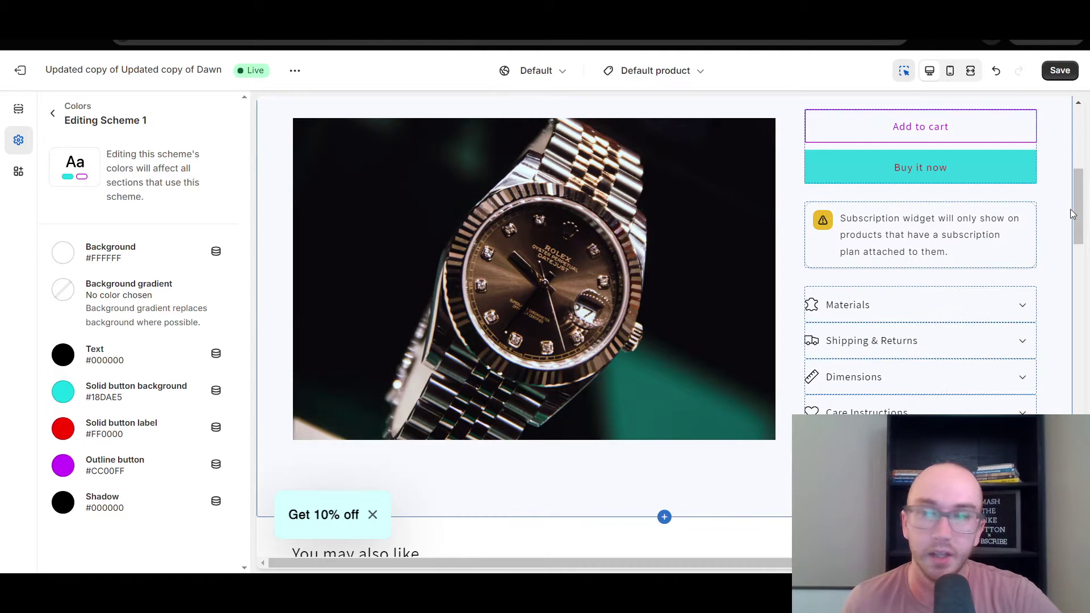
# Step: Try black #000000 and off-white #FAFAFA for the solid button label, and return it to the recently selected red #FF0000
pyautogui.click(64, 430)
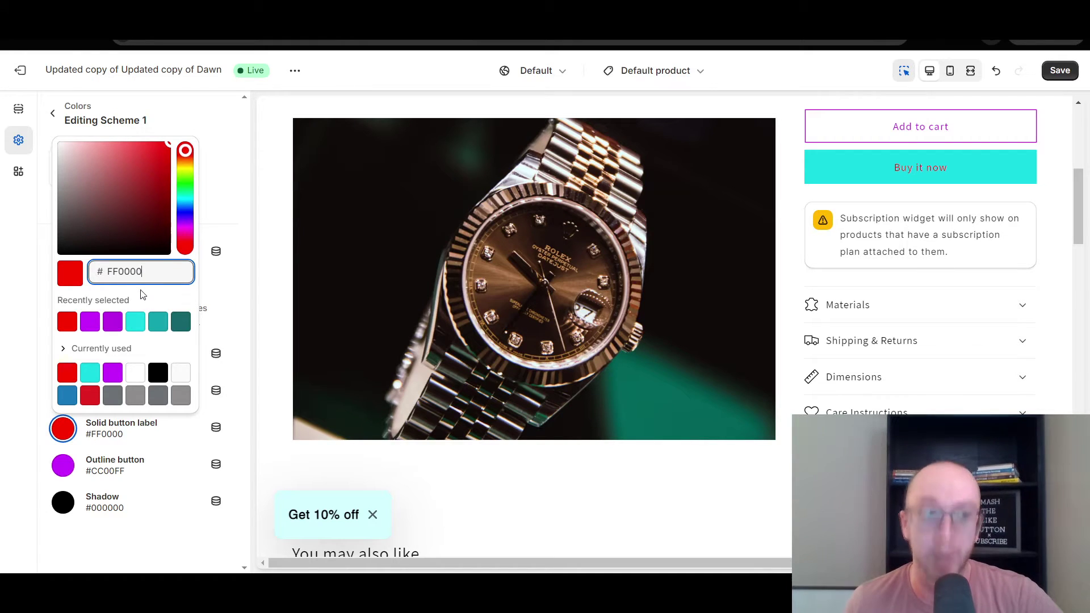
pyautogui.click(162, 377)
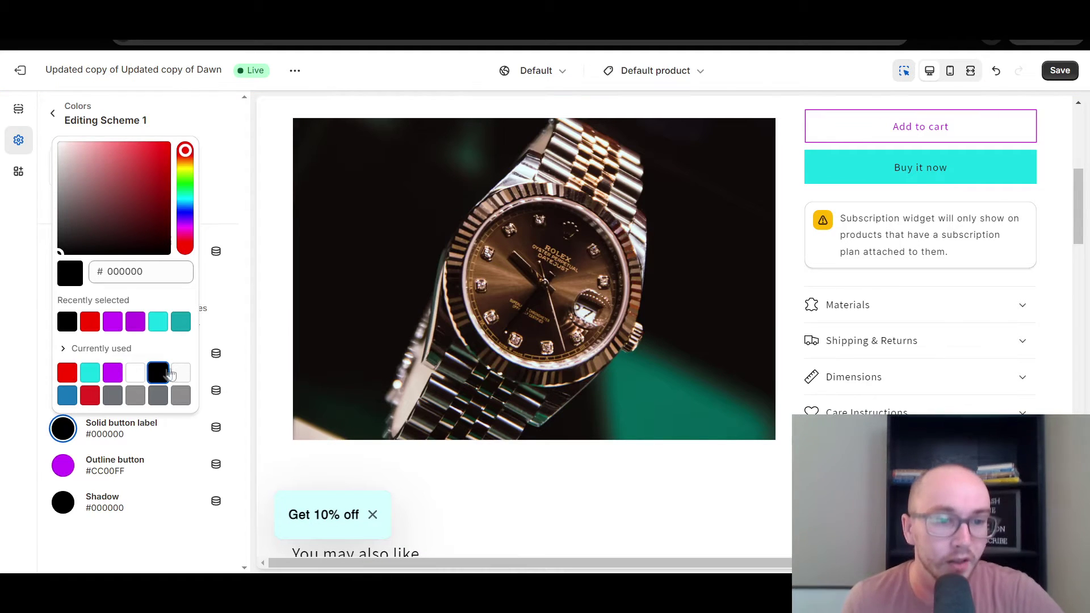
pyautogui.click(178, 379)
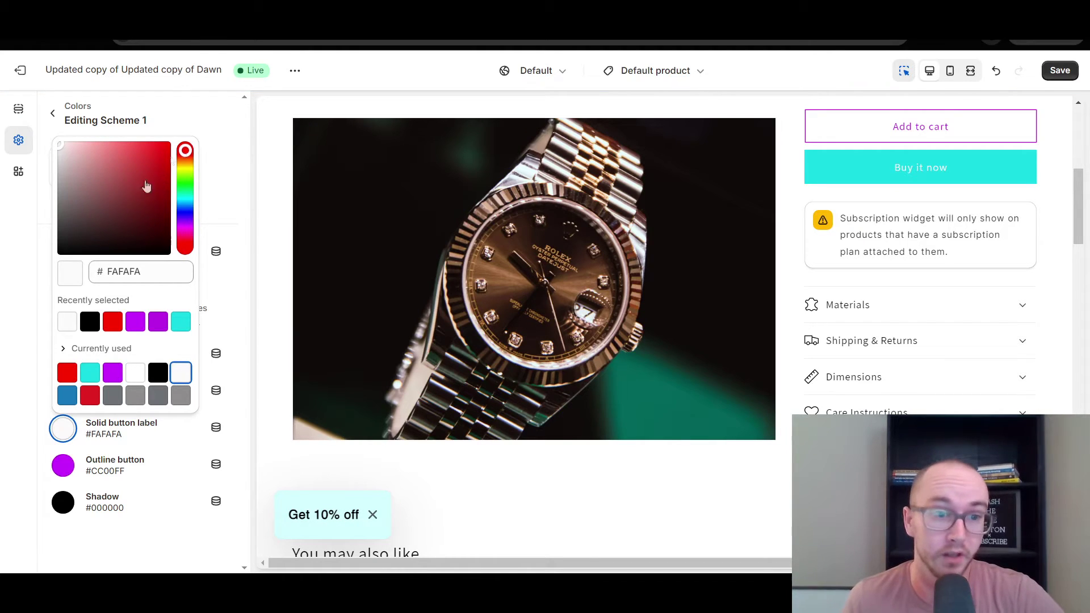
pyautogui.click(112, 322)
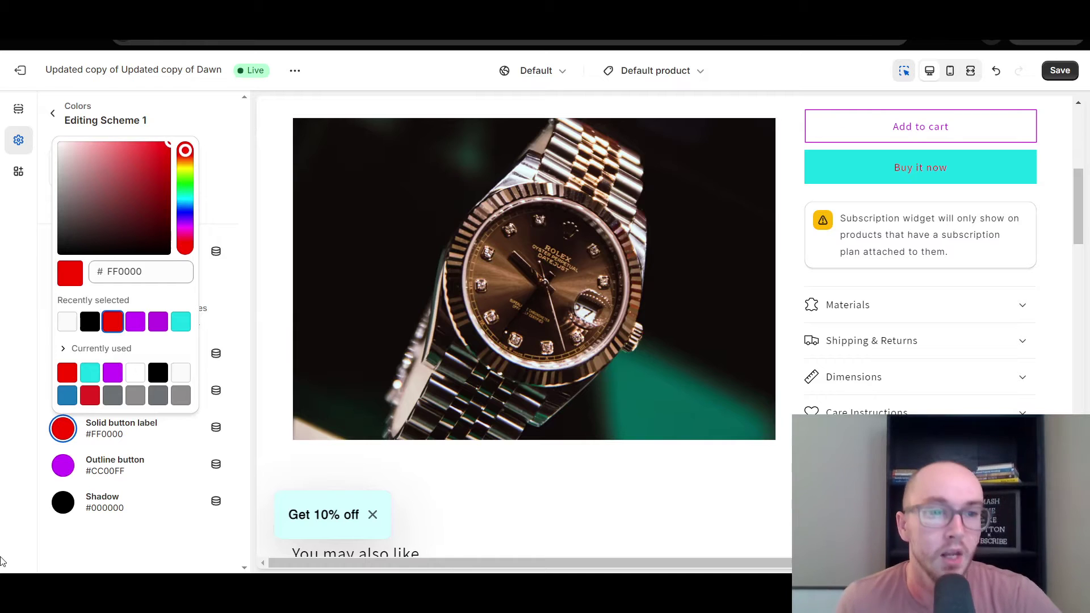
pyautogui.click(22, 378)
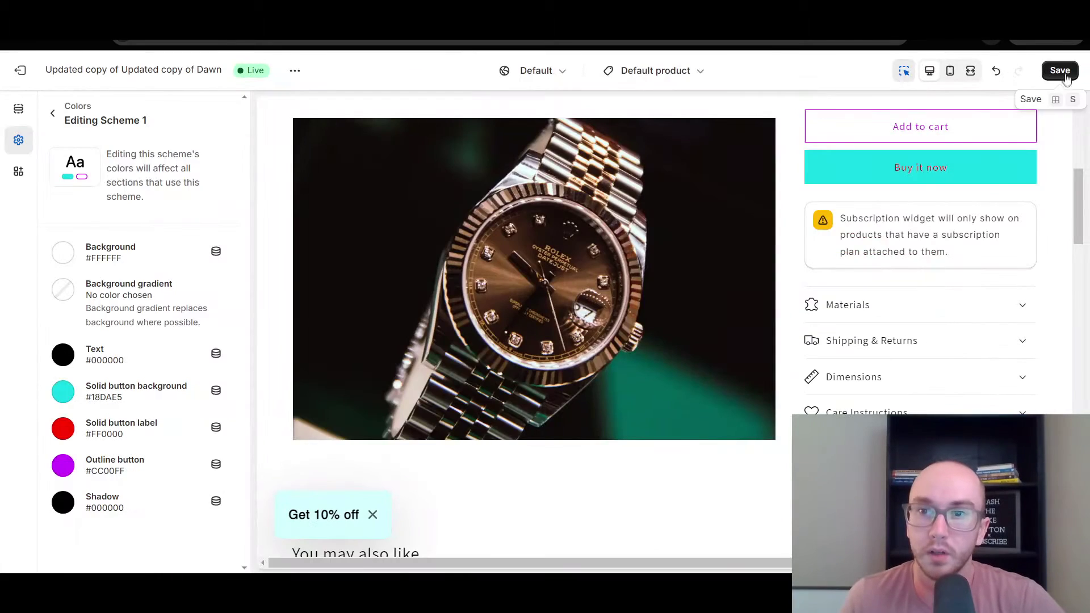
# Step: Save the theme changes and check the Add to cart and Buy it now button colors on the live Rolex Daytona page
pyautogui.click(1059, 70)
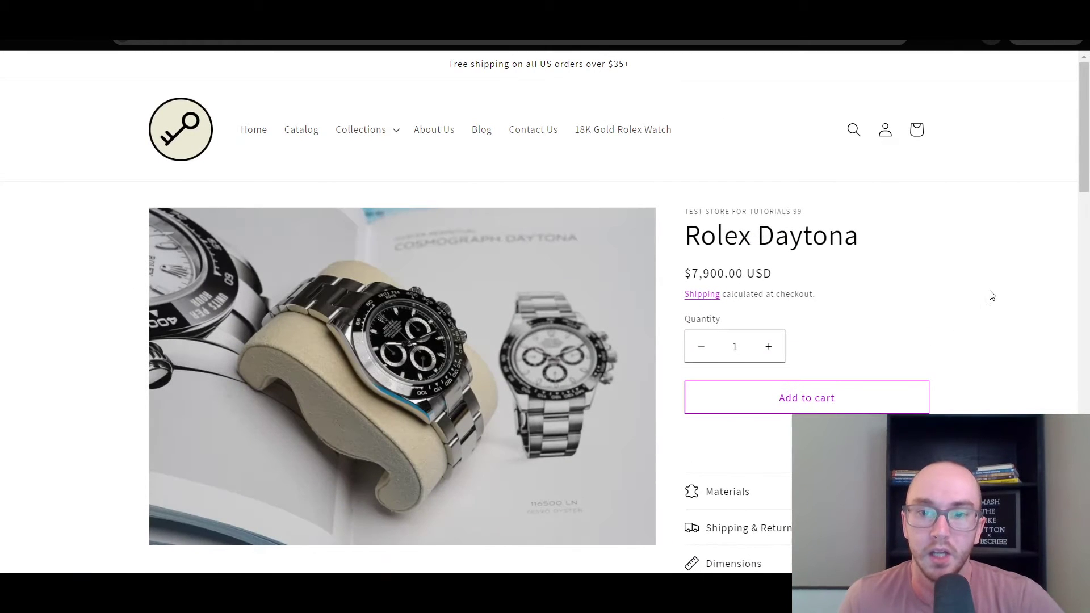
pyautogui.scroll(-2, 990, 295)
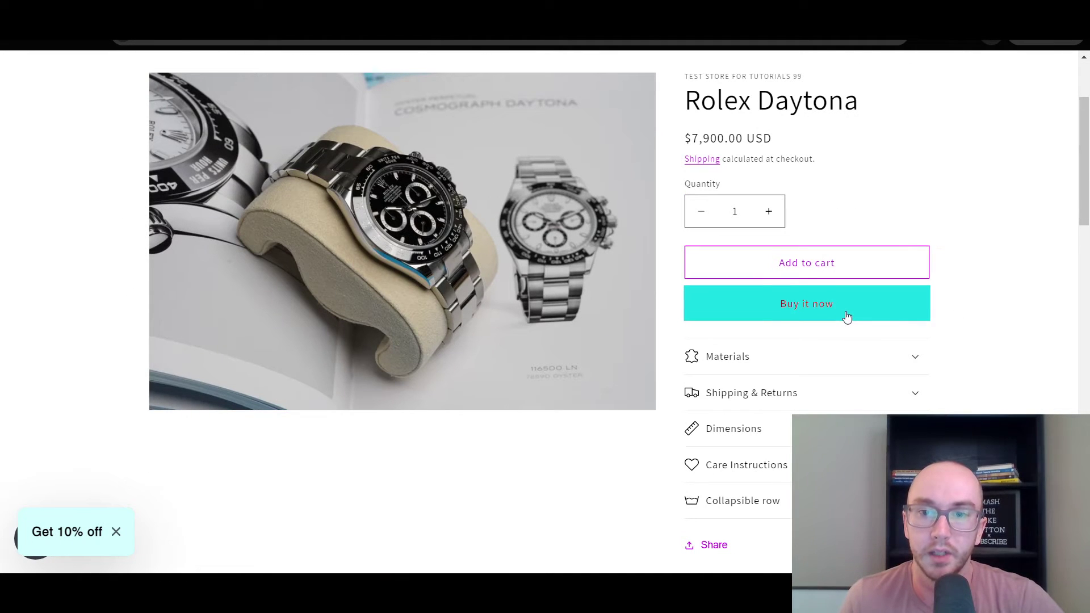
pyautogui.scroll(2, 1010, 304)
pyautogui.scroll(1, 999, 306)
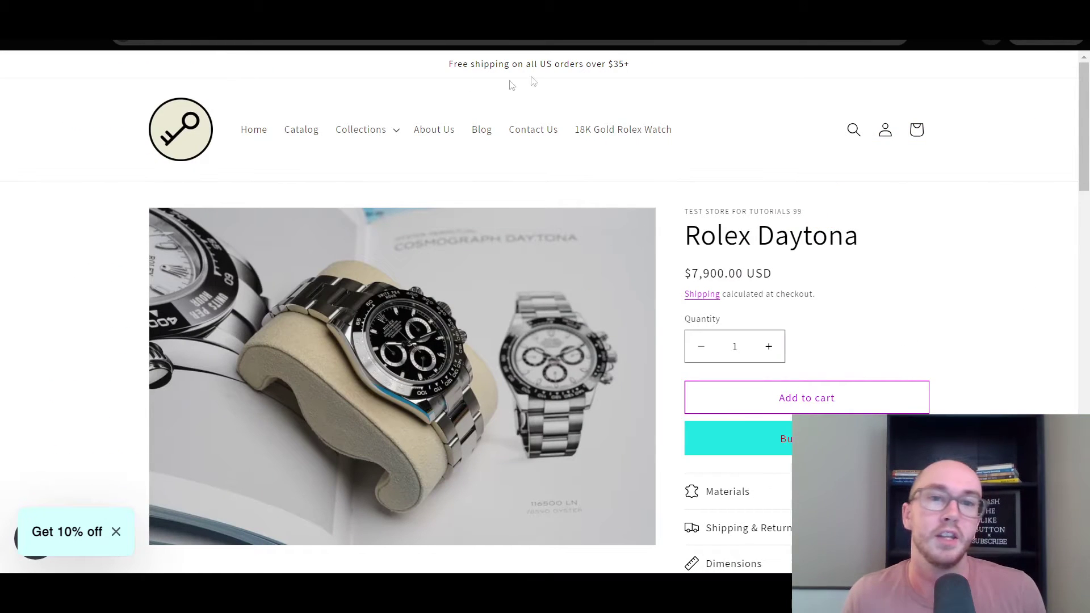
# Step: Look through the whole live product page for other elements that use the changed color scheme
pyautogui.scroll(-3, 766, 294)
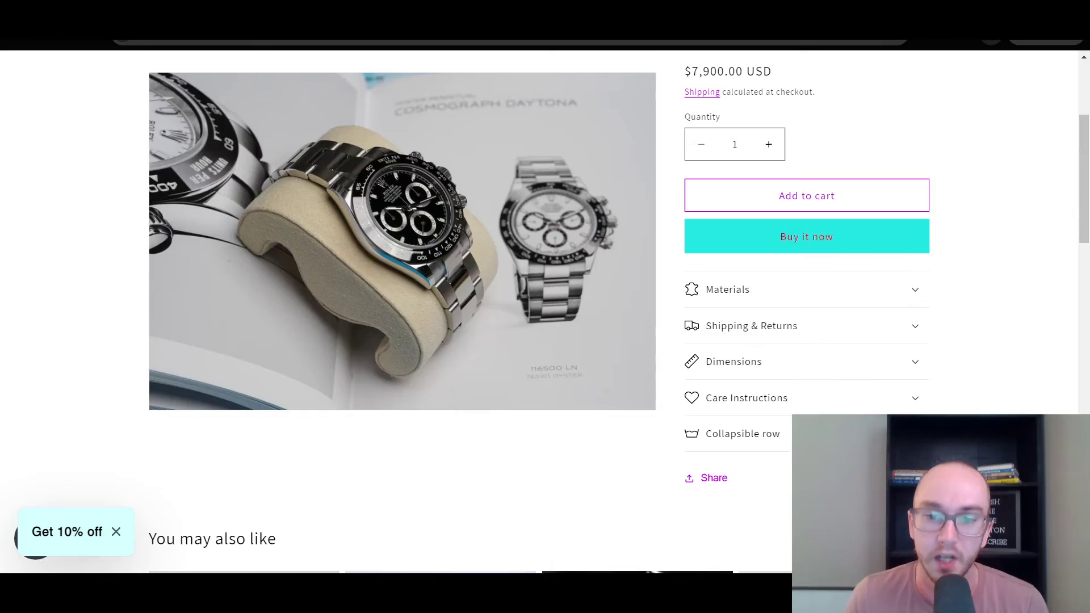
pyautogui.scroll(-3, 975, 325)
pyautogui.scroll(-4, 973, 323)
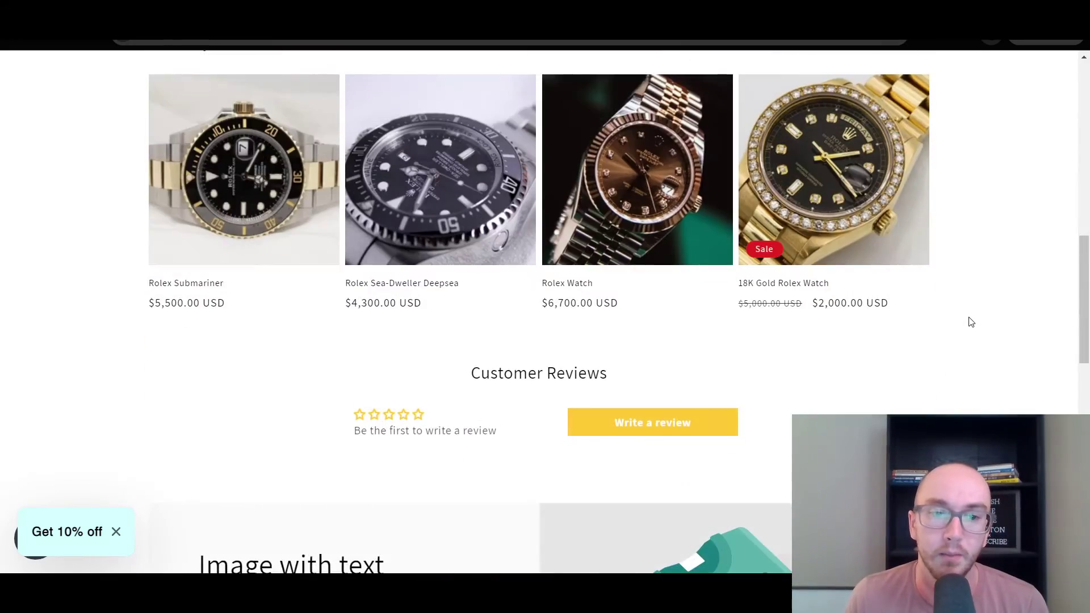
pyautogui.scroll(-3, 970, 321)
pyautogui.scroll(-9, 968, 320)
pyautogui.scroll(13, 966, 318)
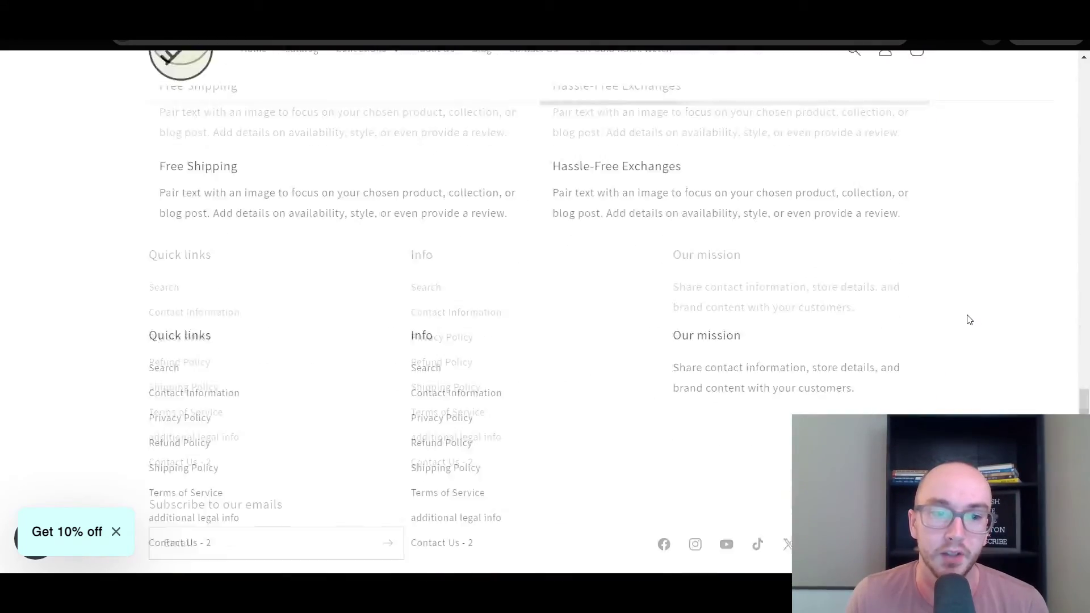
pyautogui.scroll(10, 842, 323)
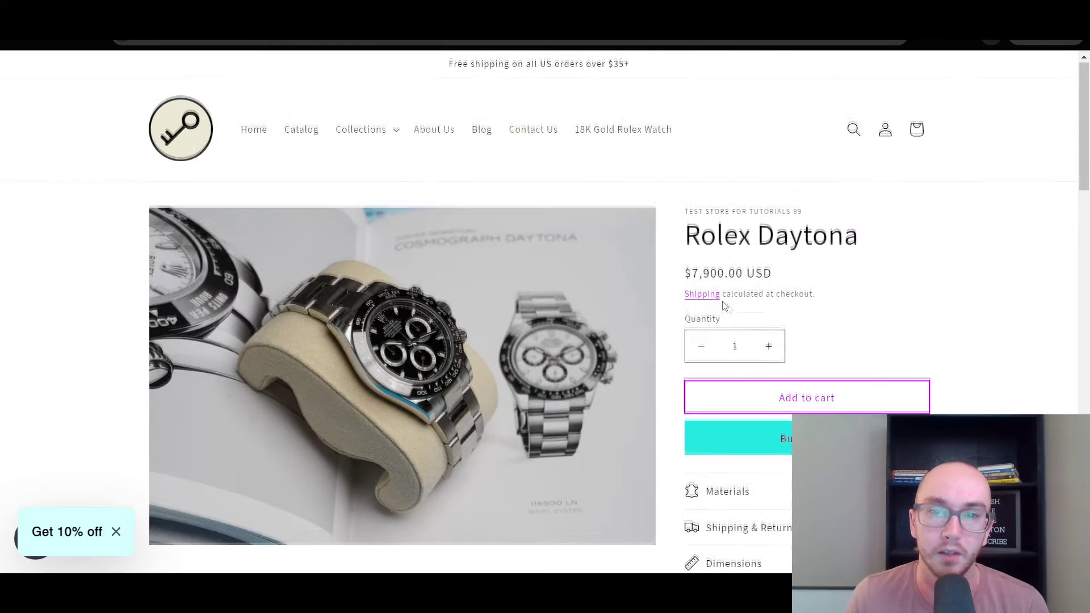
# Step: Open the live store's home page and examine the color of the Shop all button in its image banner
pyautogui.click(213, 152)
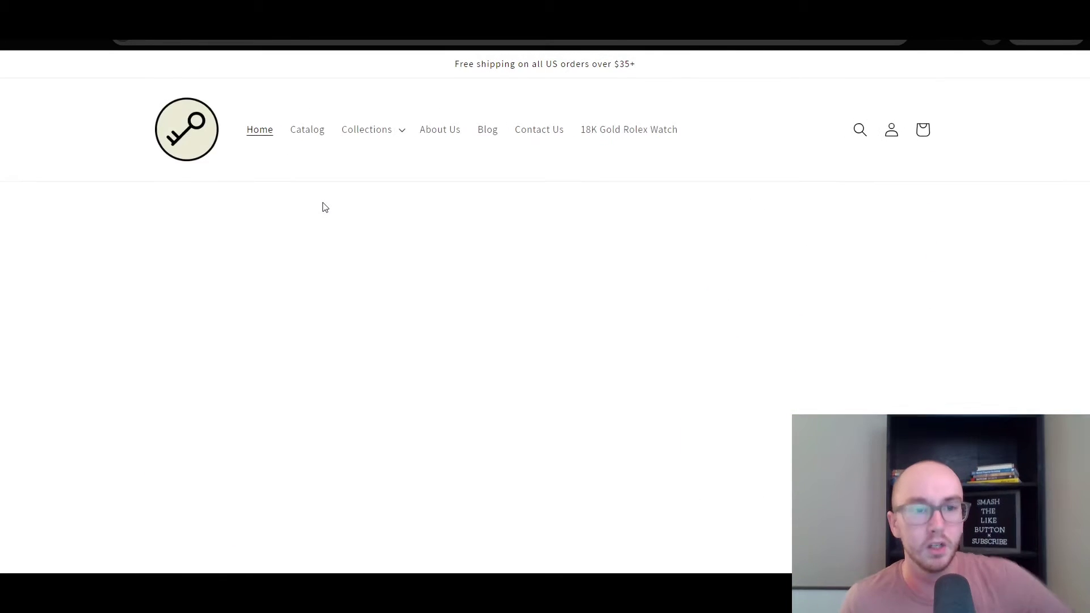
pyautogui.scroll(-1, 520, 429)
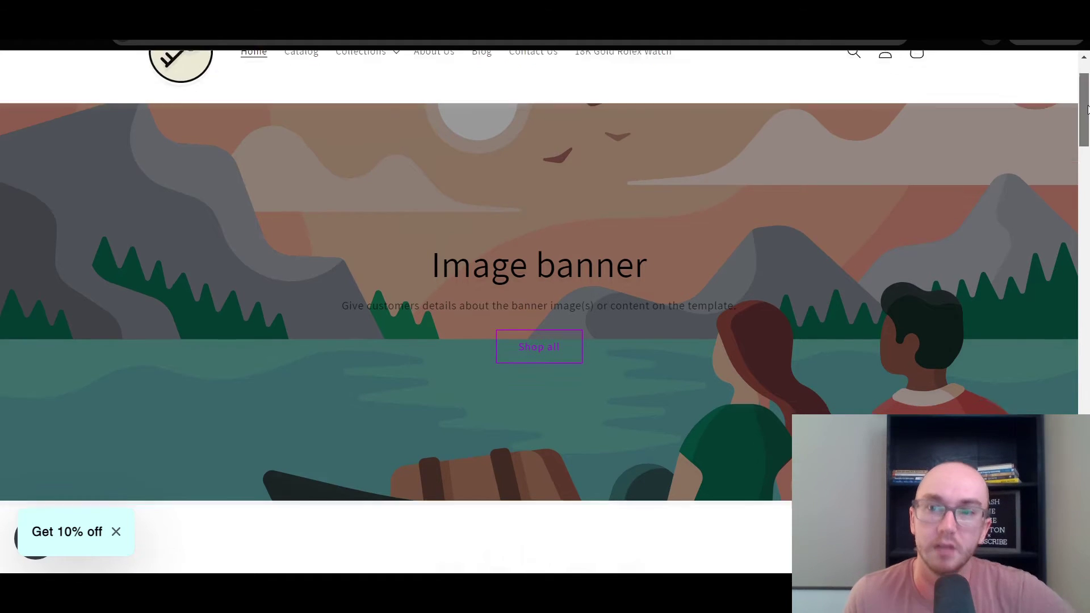
pyautogui.scroll(-1, 1085, 107)
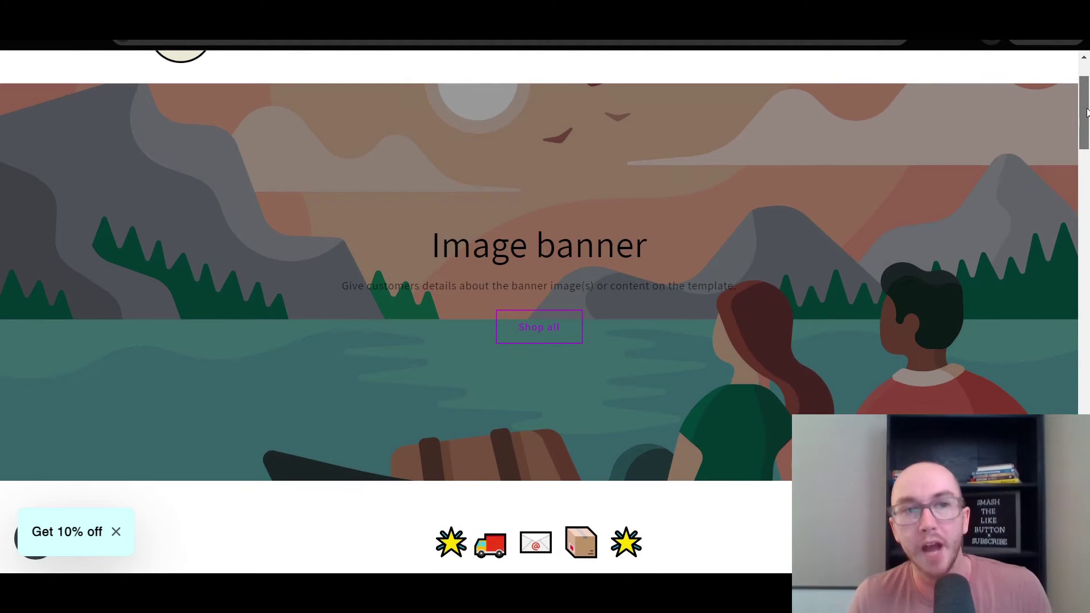
pyautogui.moveTo(1085, 113)
pyautogui.mouseDown()
pyautogui.moveTo(1083, 83)
pyautogui.moveTo(1054, 365)
pyautogui.moveTo(1072, 561)
pyautogui.moveTo(1050, 365)
pyautogui.moveTo(1076, 94)
pyautogui.mouseUp()
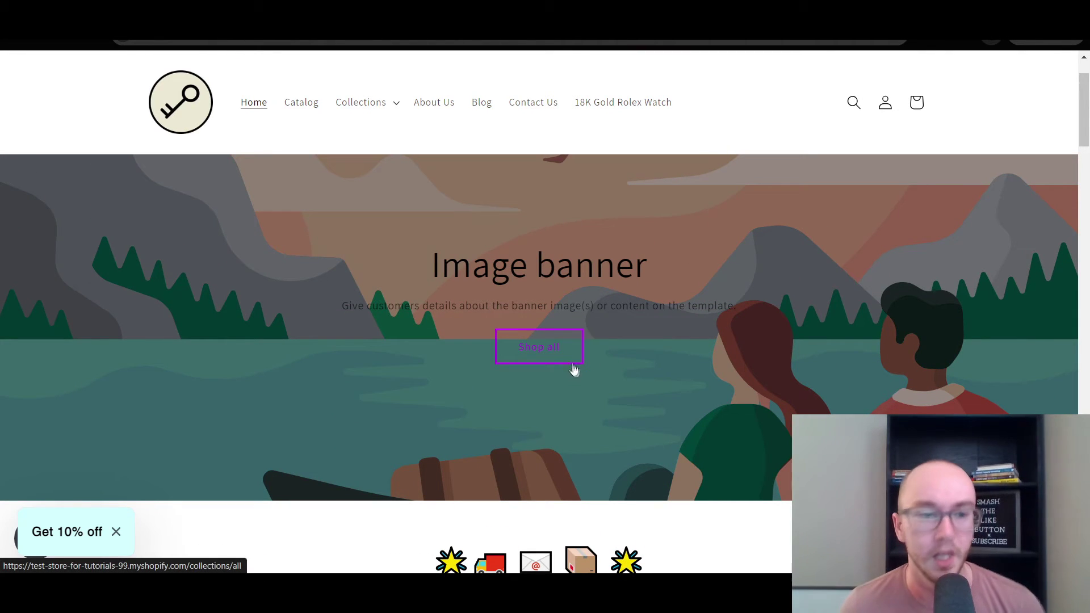
pyautogui.scroll(-4, 732, 326)
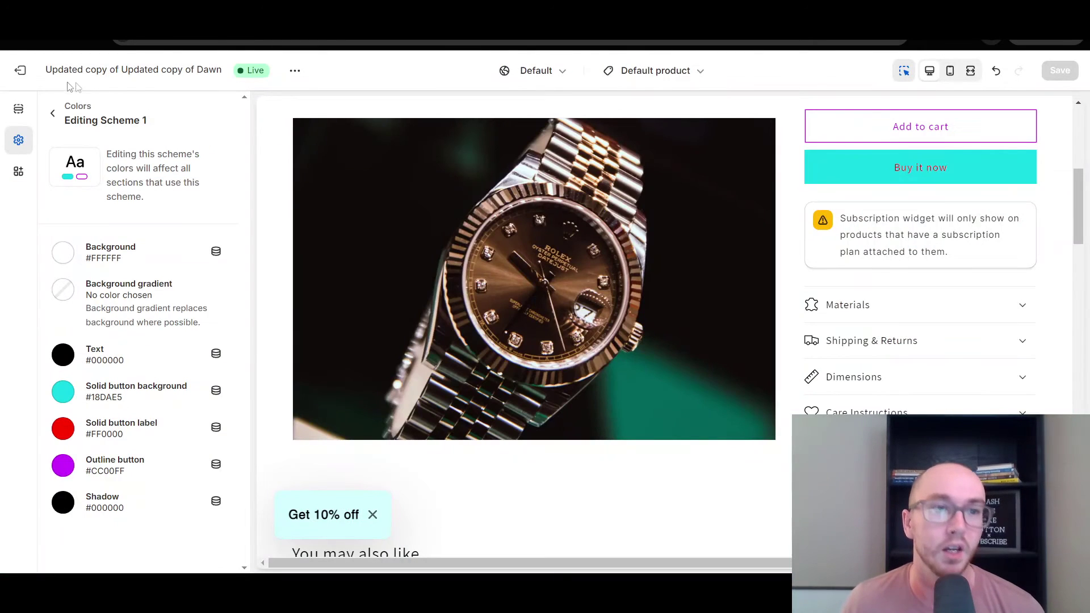
# Step: Switch the theme editor to the Home page template and inspect the image banner and its Shop all button
pyautogui.click(652, 71)
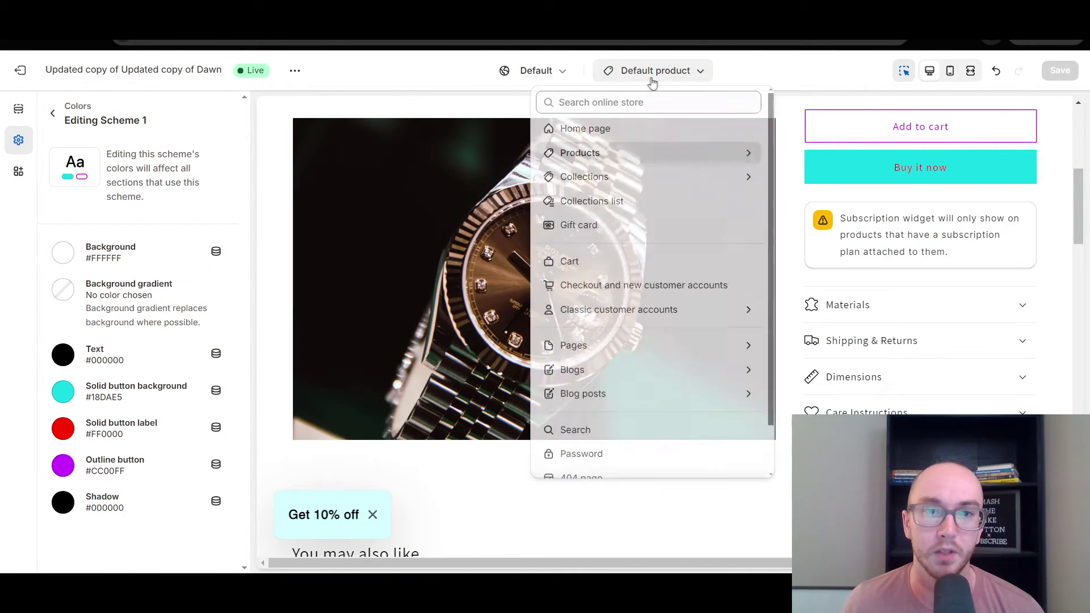
pyautogui.click(642, 130)
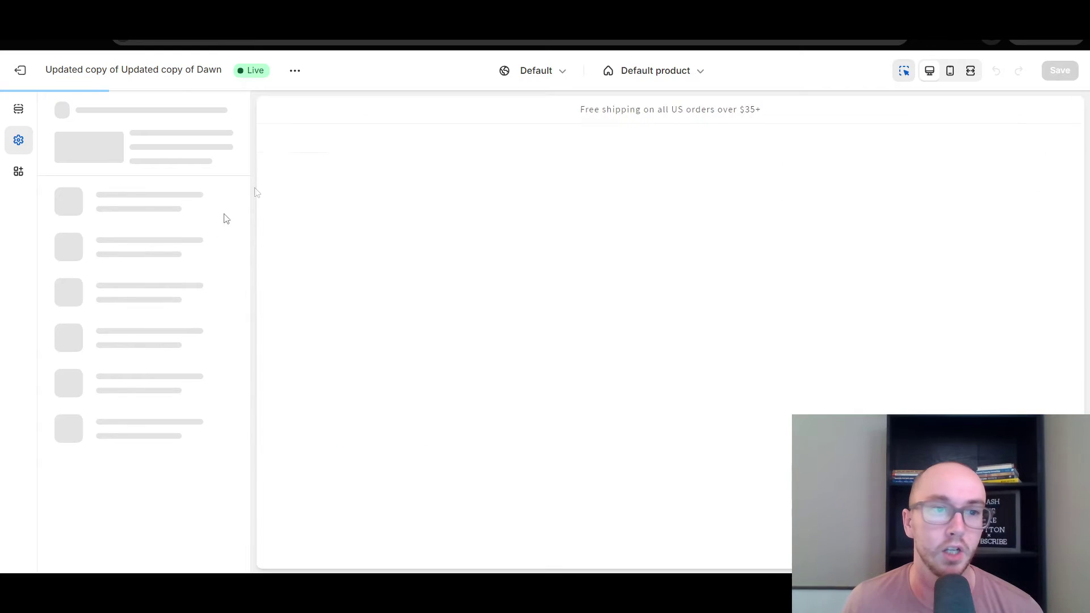
pyautogui.scroll(-5, 626, 359)
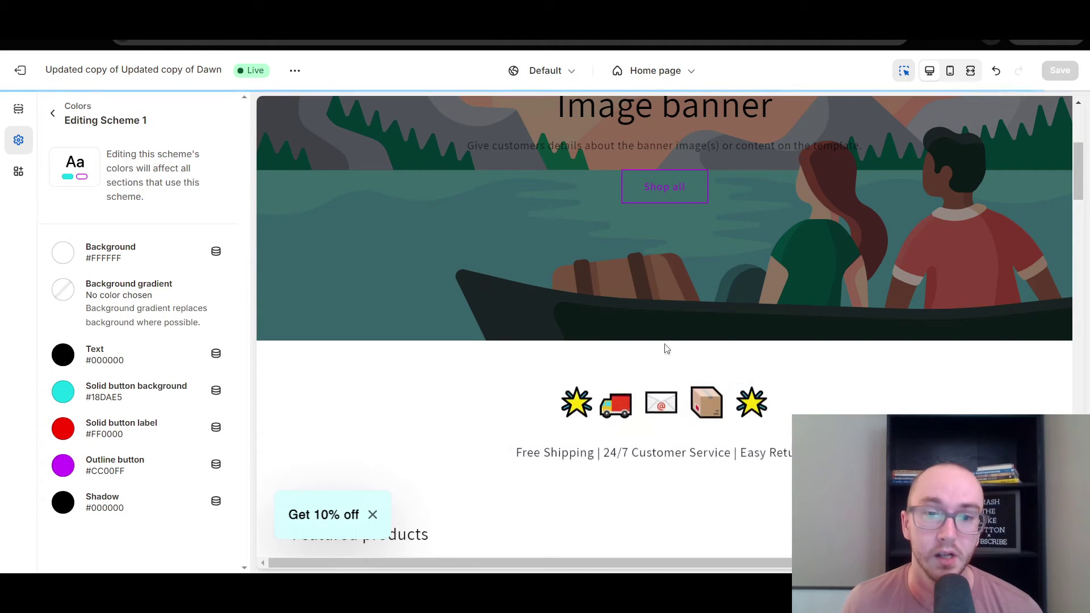
pyautogui.moveTo(666, 338)
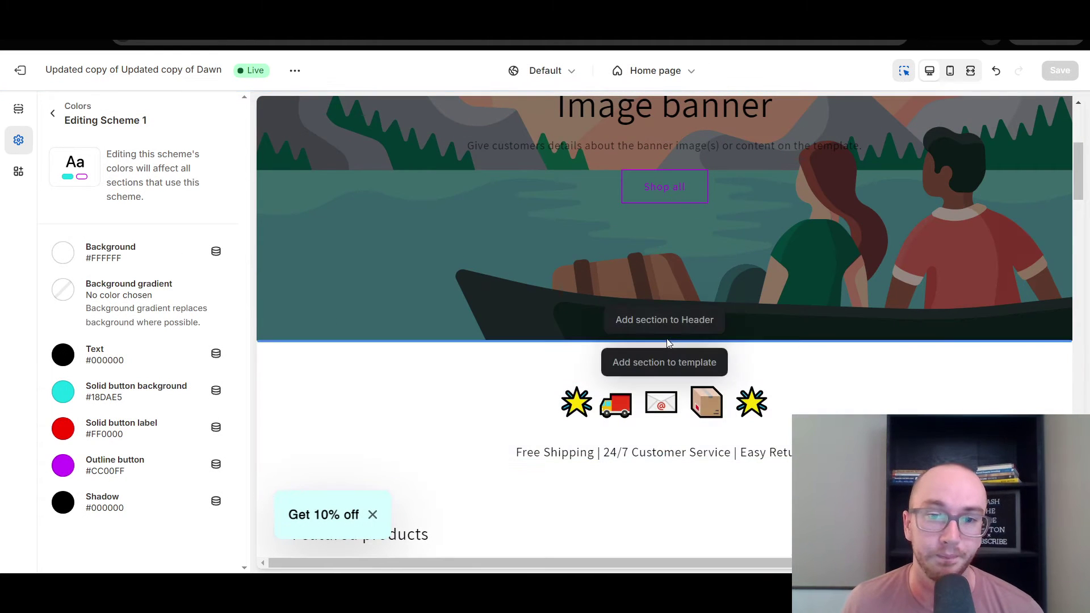
pyautogui.click(678, 371)
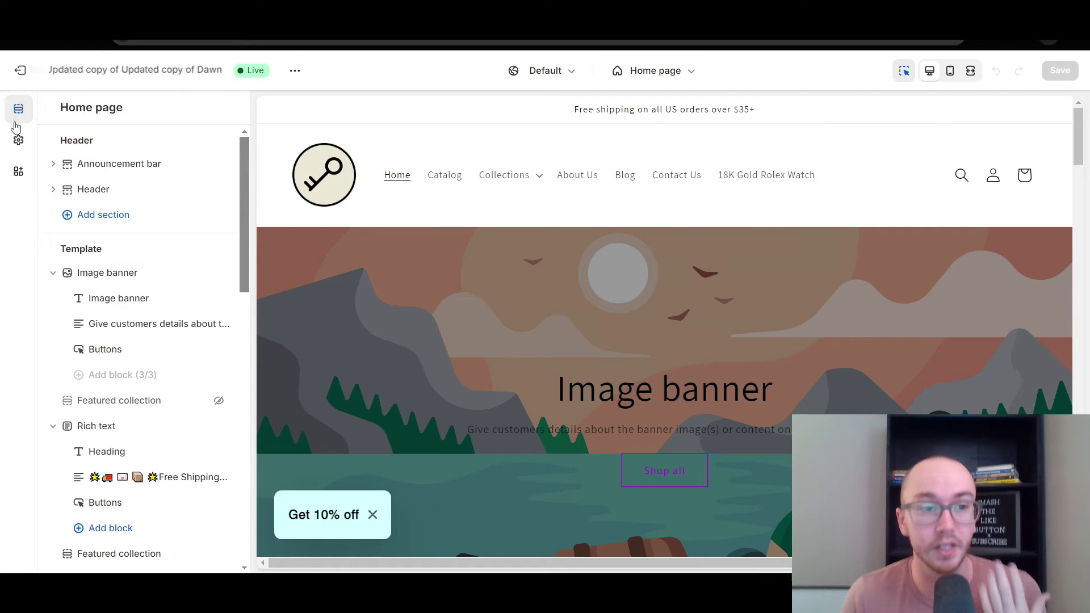
# Step: Show the theme's color schemes and bring the Default product template's Add to cart and Buy it now buttons into the preview
pyautogui.click(18, 140)
pyautogui.click(81, 184)
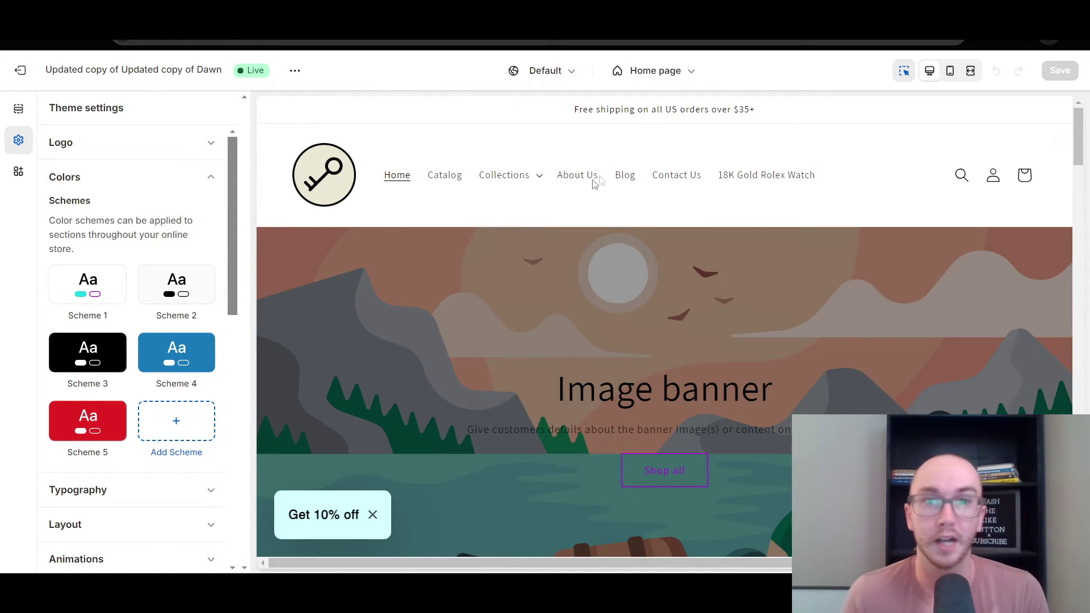
pyautogui.click(644, 81)
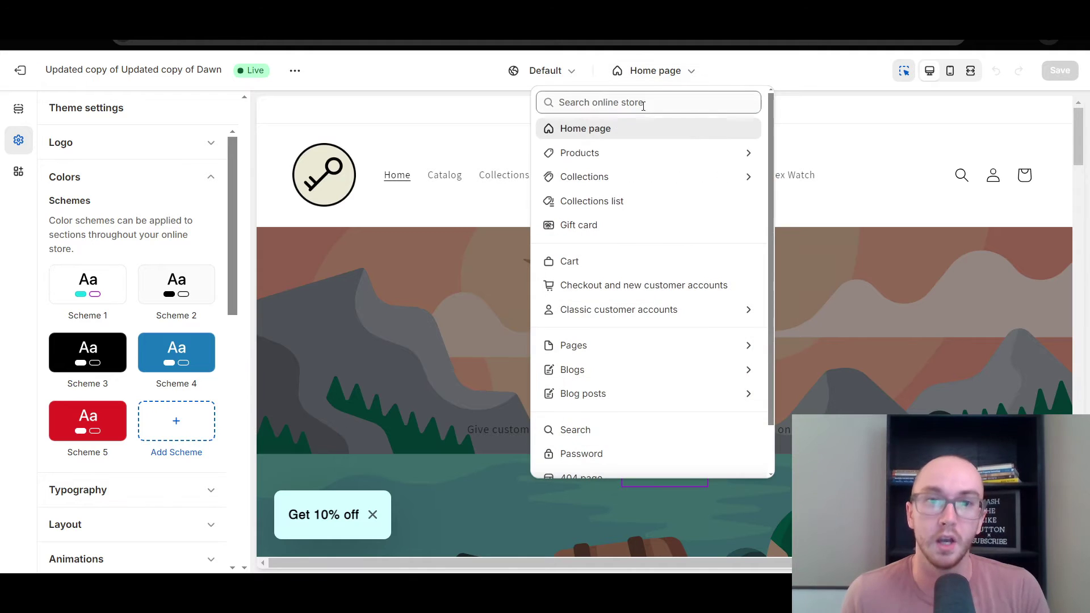
pyautogui.click(622, 154)
pyautogui.click(620, 181)
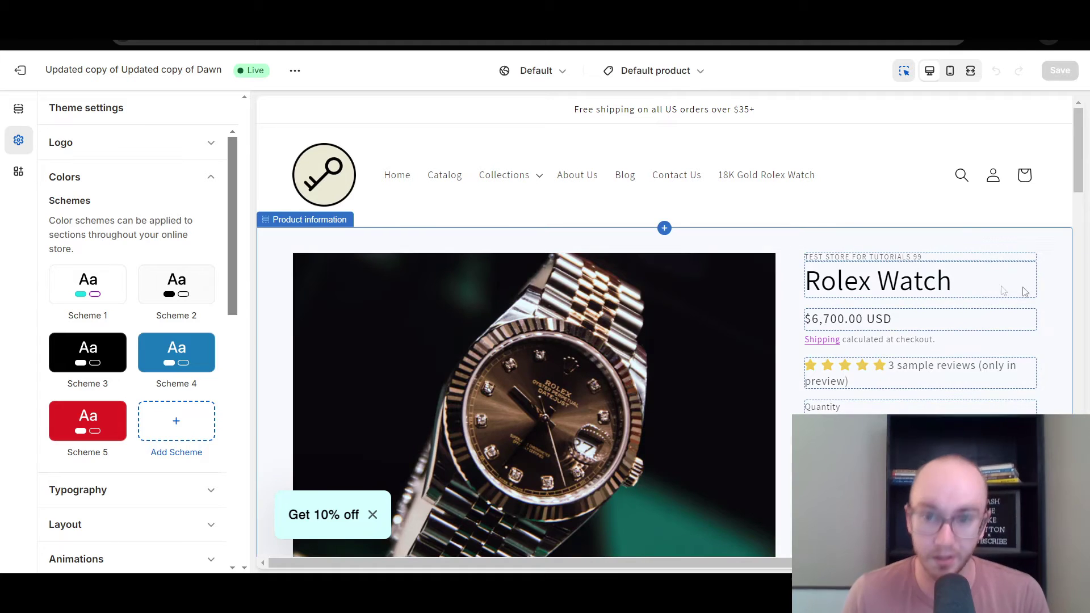
pyautogui.moveTo(1076, 187); pyautogui.dragTo(1078, 214)
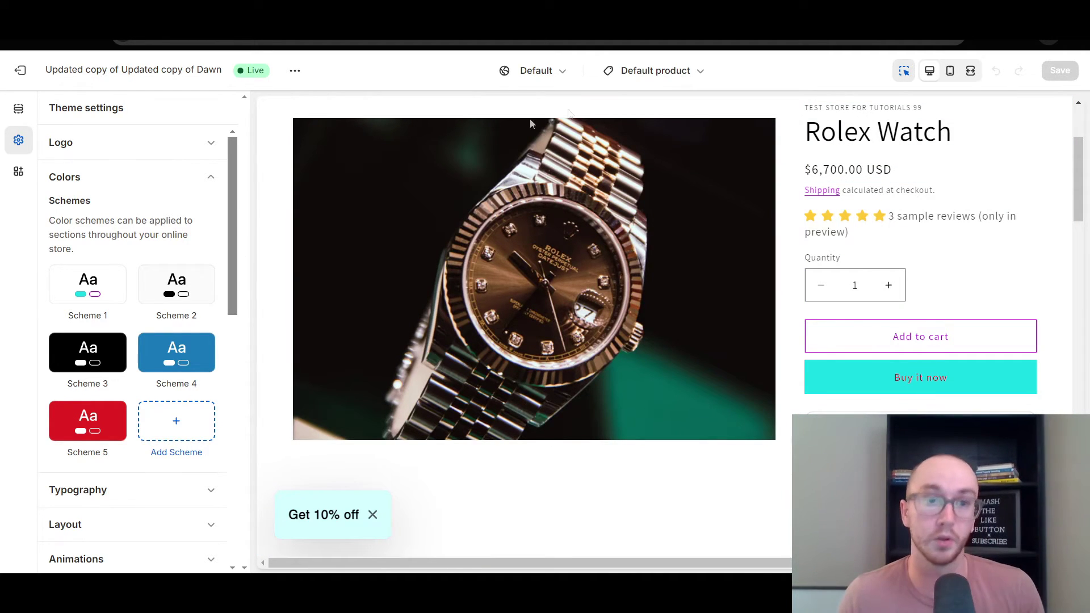
# Step: Switch the theme editor to the Home page template and look through the Image banner section's settings
pyautogui.click(623, 73)
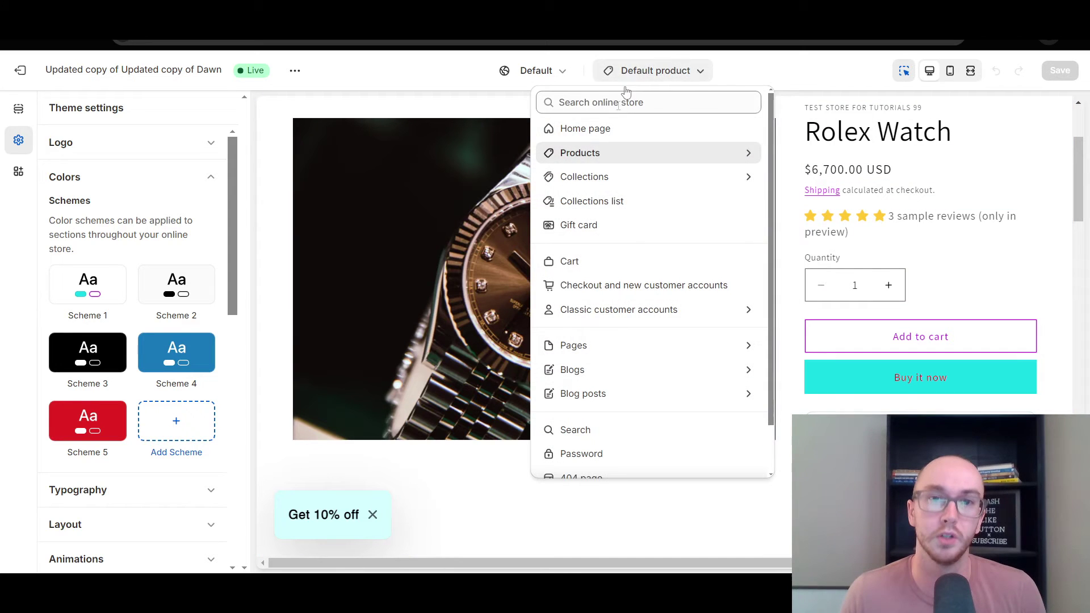
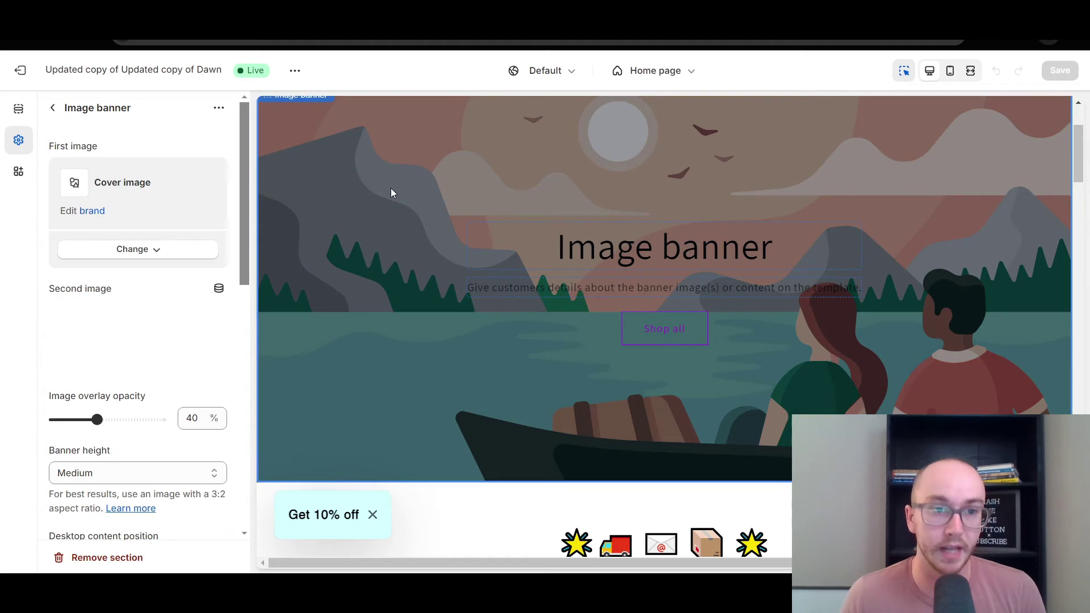
pyautogui.scroll(-6, 229, 255)
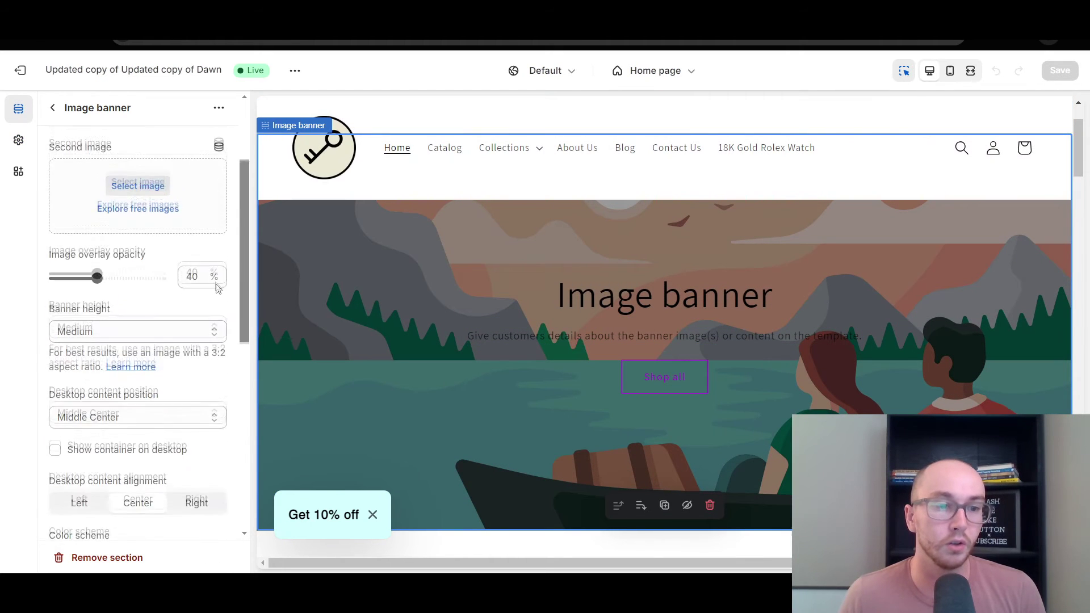
pyautogui.scroll(5, 165, 269)
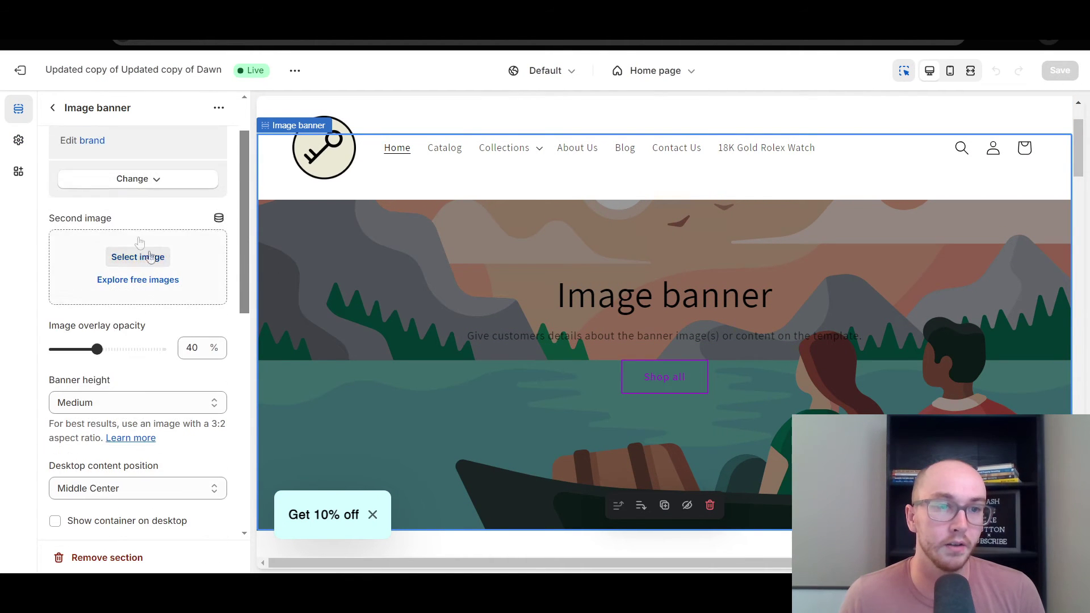
# Step: Try Scheme 2 as the Image banner section's color scheme and check the Shop all button in the preview
pyautogui.scroll(1, 94, 165)
pyautogui.scroll(2, 379, 274)
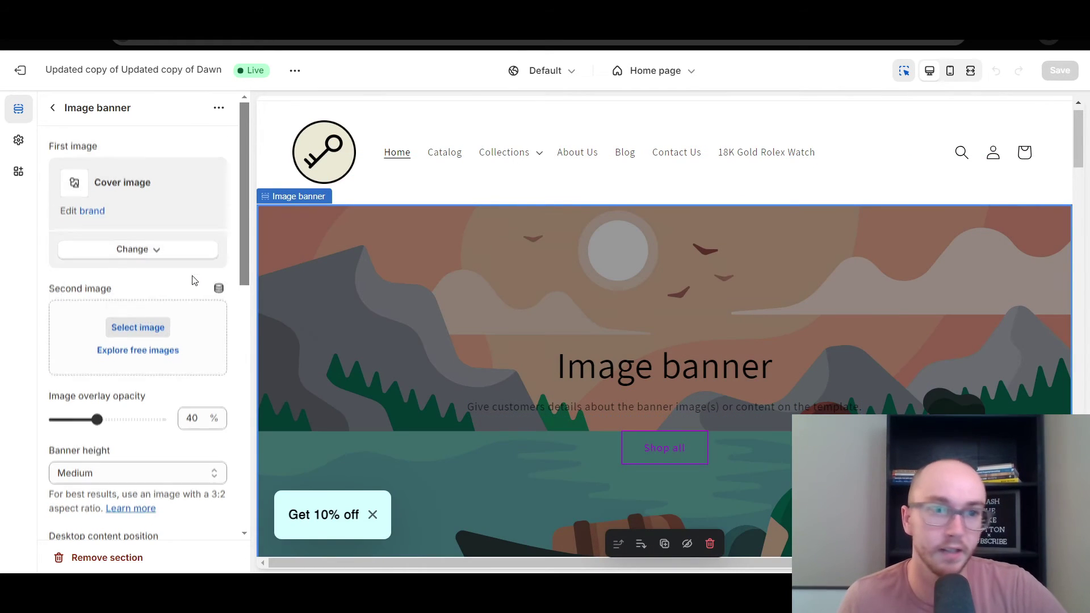
pyautogui.scroll(-6, 193, 280)
pyautogui.scroll(1, 195, 283)
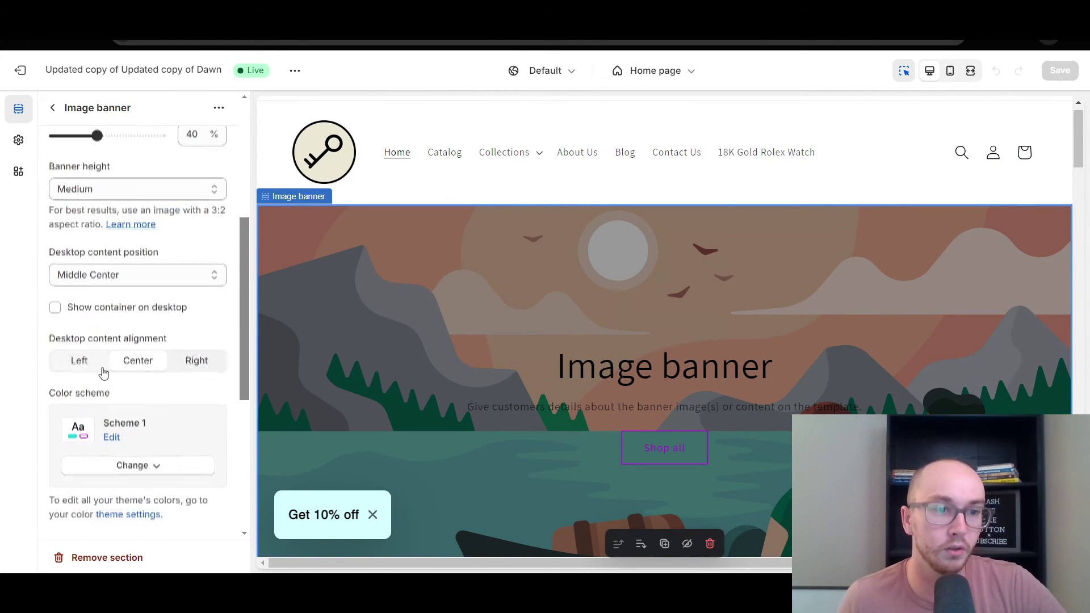
pyautogui.scroll(-3, 103, 373)
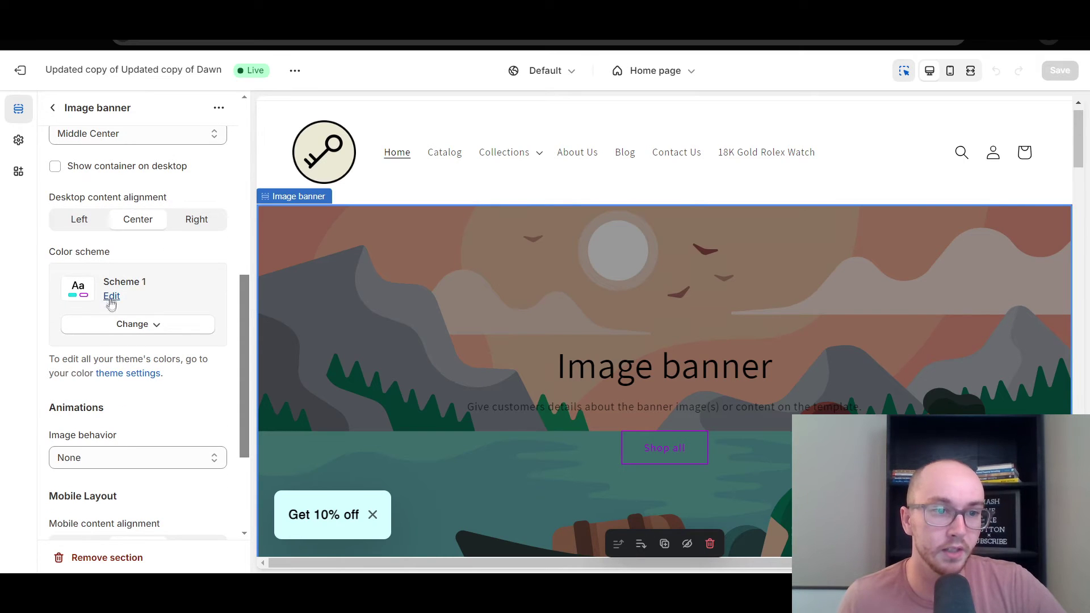
pyautogui.click(149, 324)
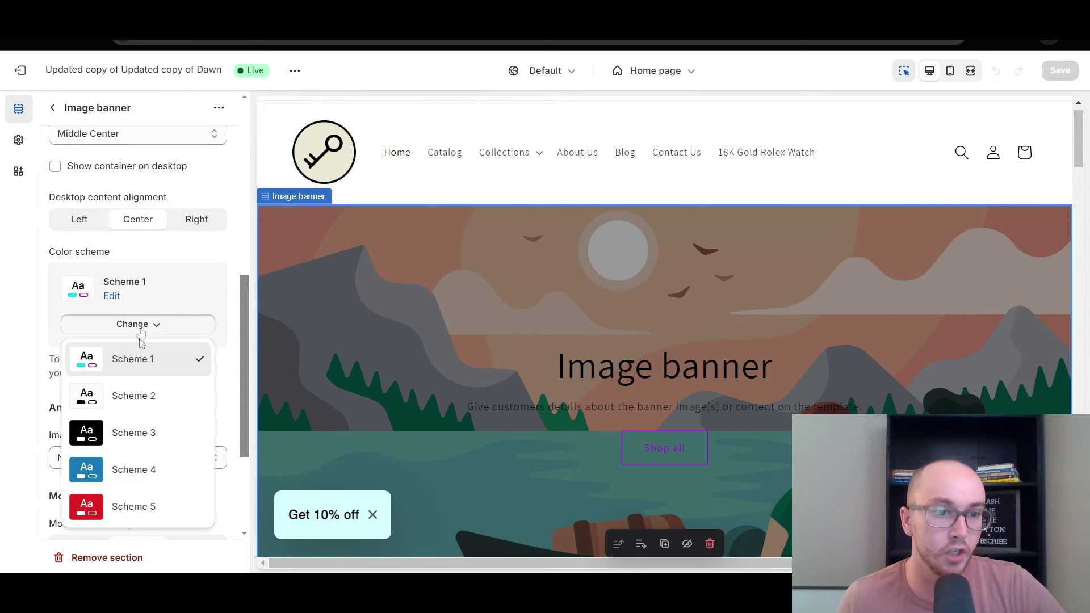
pyautogui.click(146, 390)
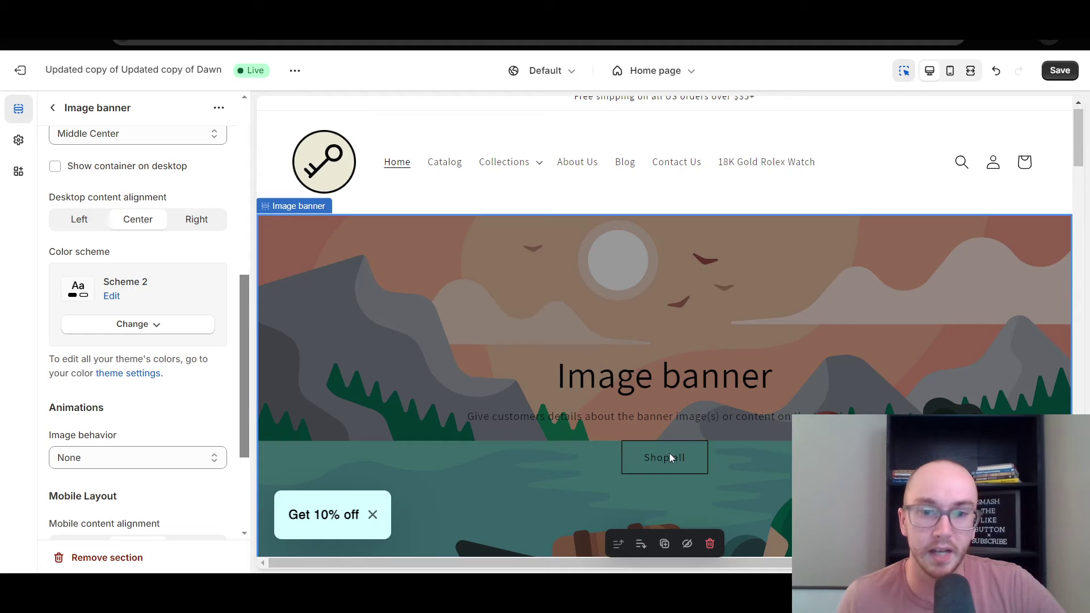
pyautogui.scroll(-4, 648, 332)
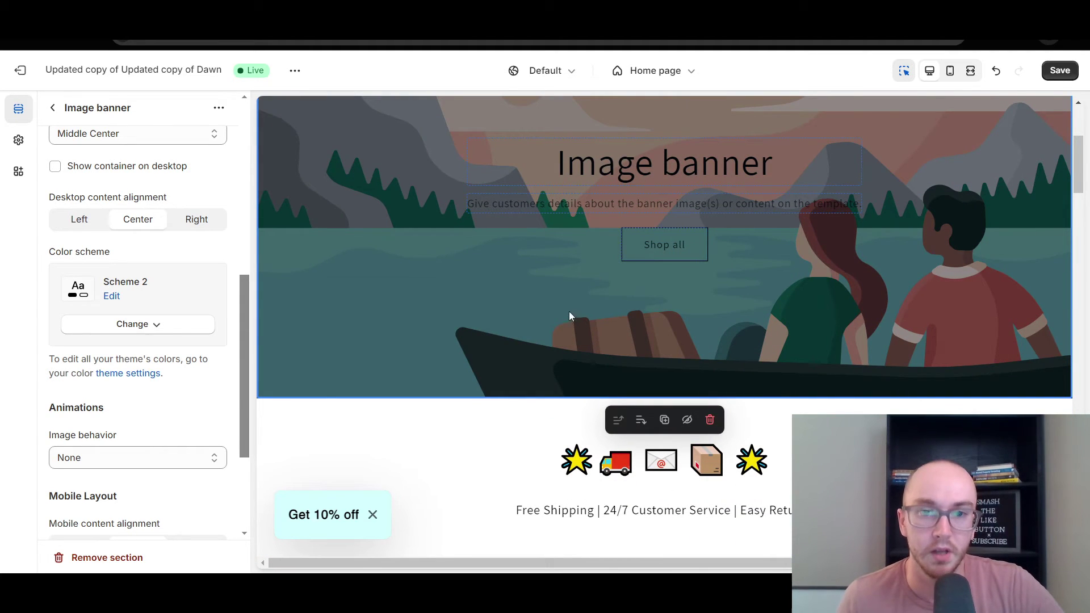
# Step: Try Scheme 3, Scheme 4 and Scheme 5 in turn on the Image banner section to compare the Shop all button
pyautogui.click(137, 324)
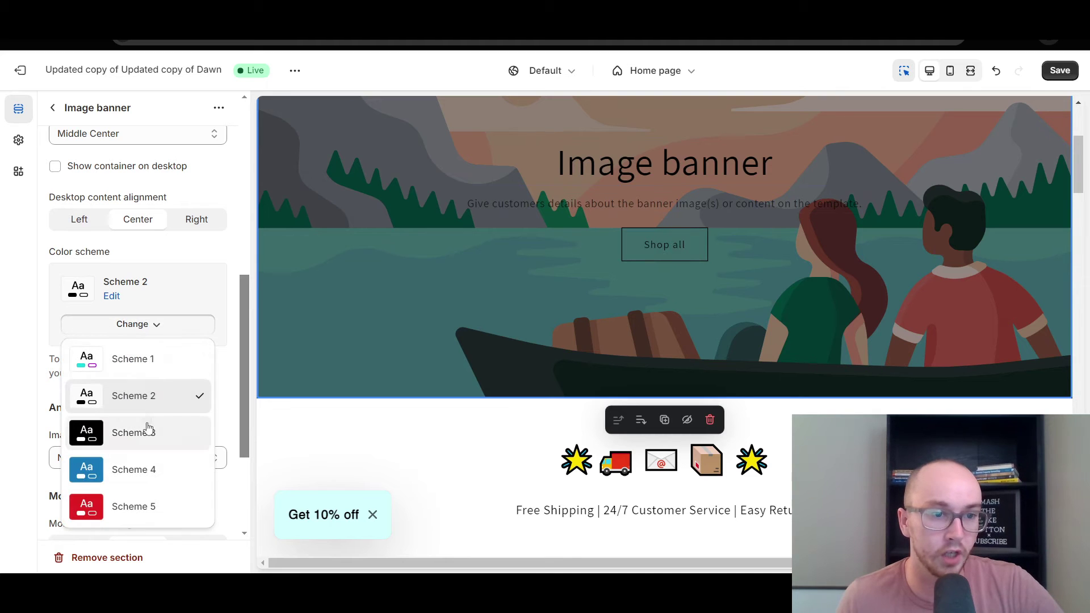
pyautogui.click(151, 434)
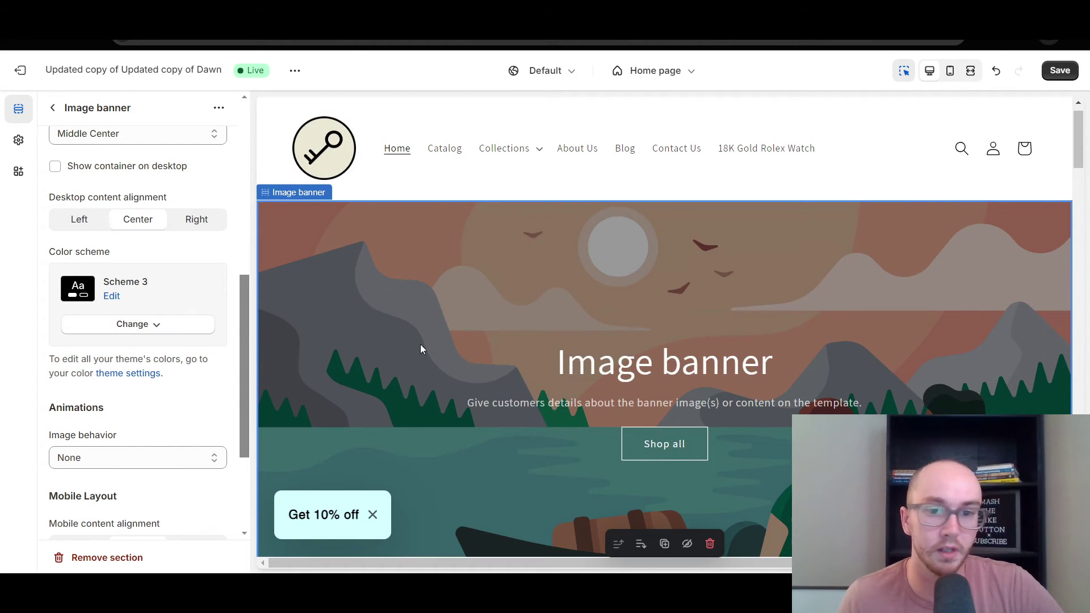
pyautogui.scroll(-1, 597, 400)
pyautogui.click(138, 324)
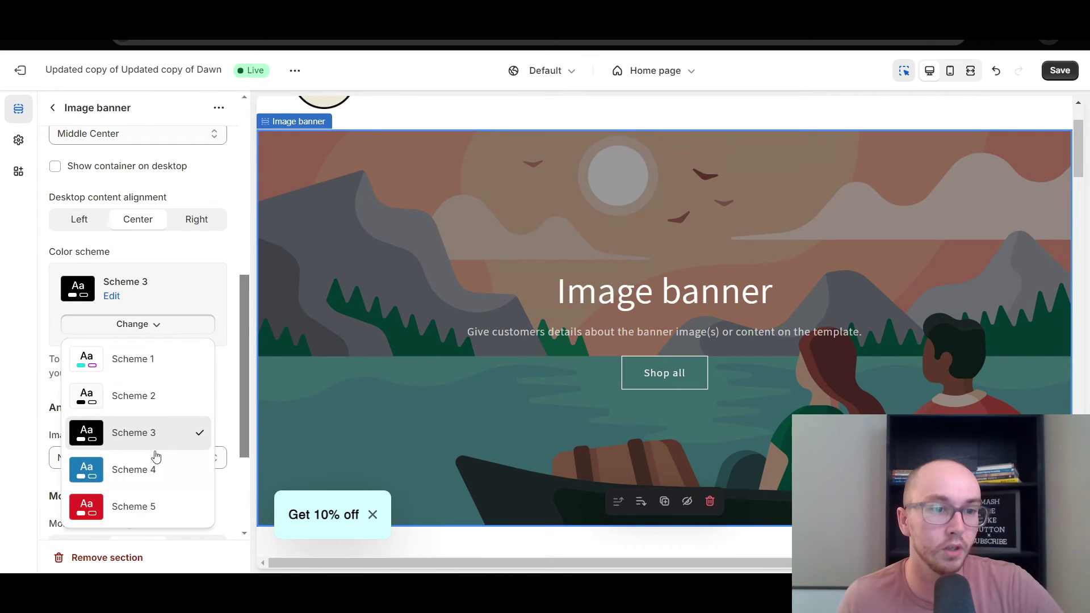
pyautogui.click(154, 469)
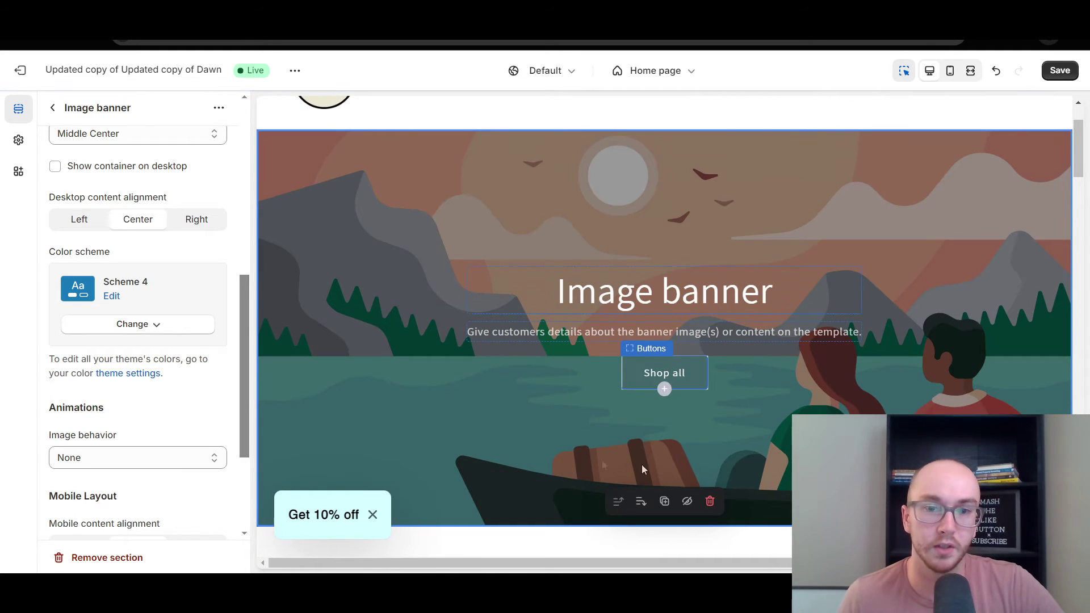
pyautogui.click(135, 328)
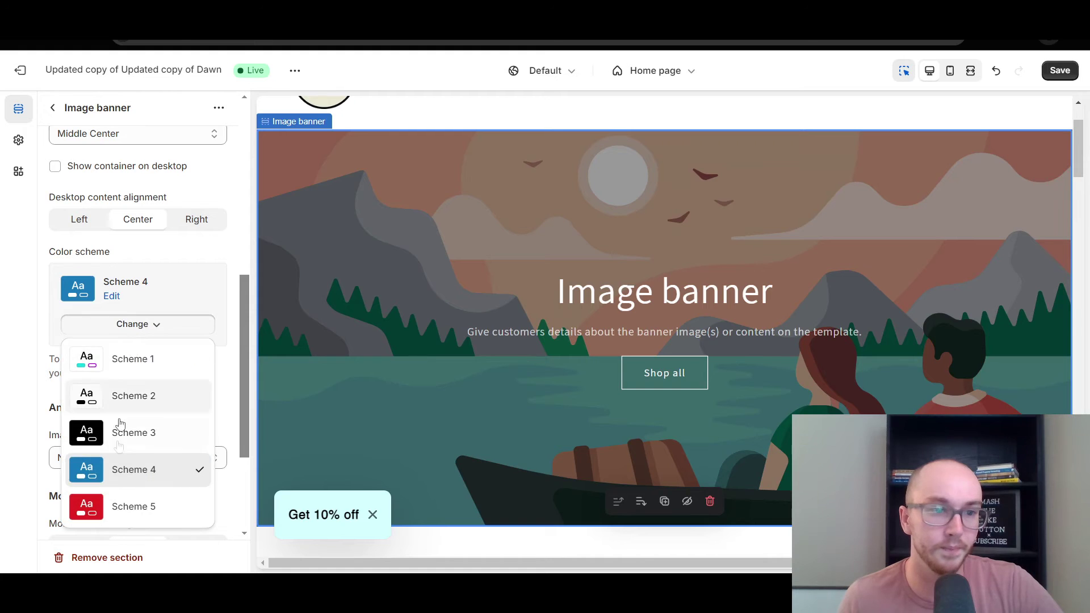
pyautogui.click(119, 504)
# Step: Compare Scheme 2 on the Image banner section once more, ending with Scheme 3 as its color scheme
pyautogui.click(142, 326)
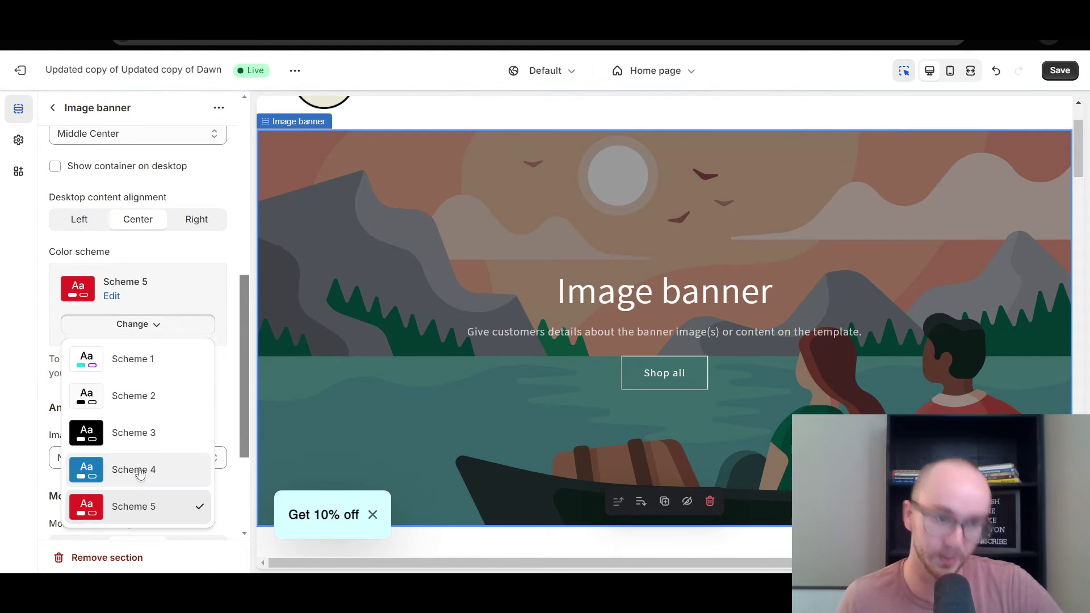
pyautogui.click(121, 397)
pyautogui.click(117, 324)
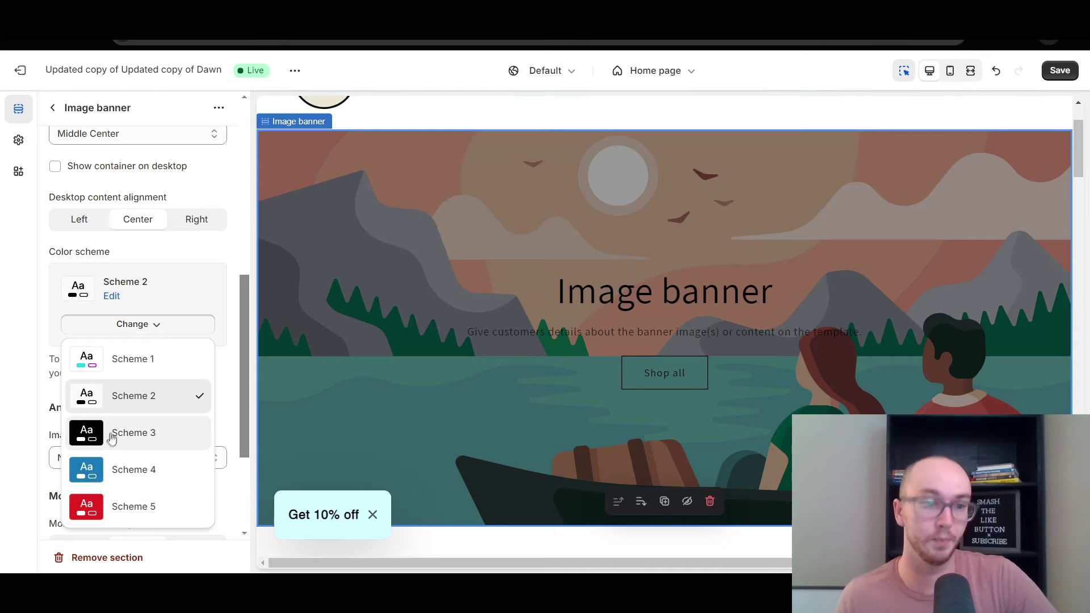
pyautogui.click(110, 432)
pyautogui.click(114, 328)
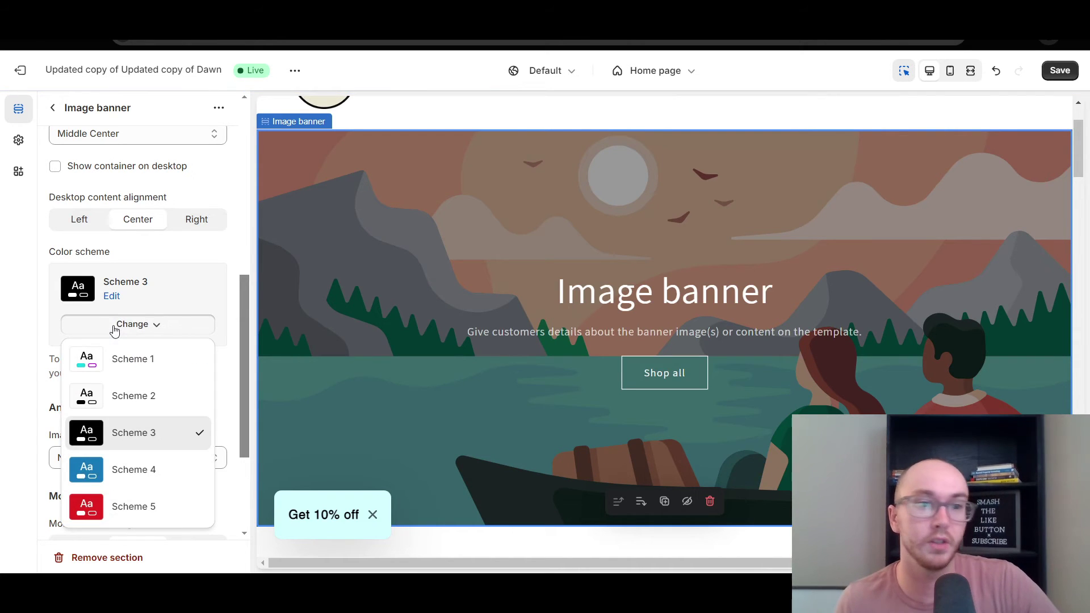
pyautogui.click(156, 295)
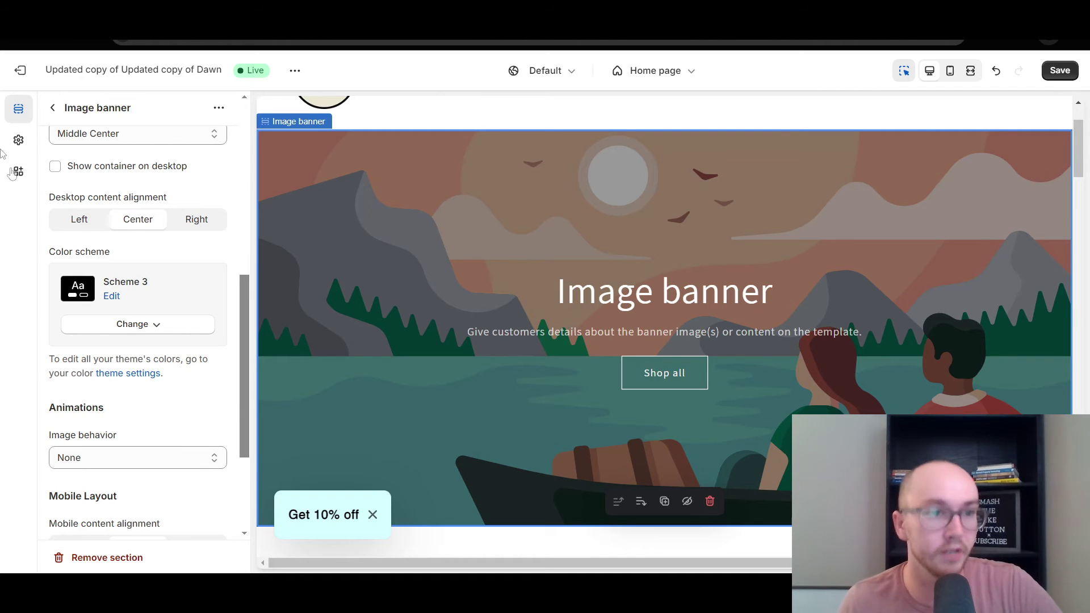
# Step: Show the theme's color schemes and look over the home page sections in the preview
pyautogui.click(19, 145)
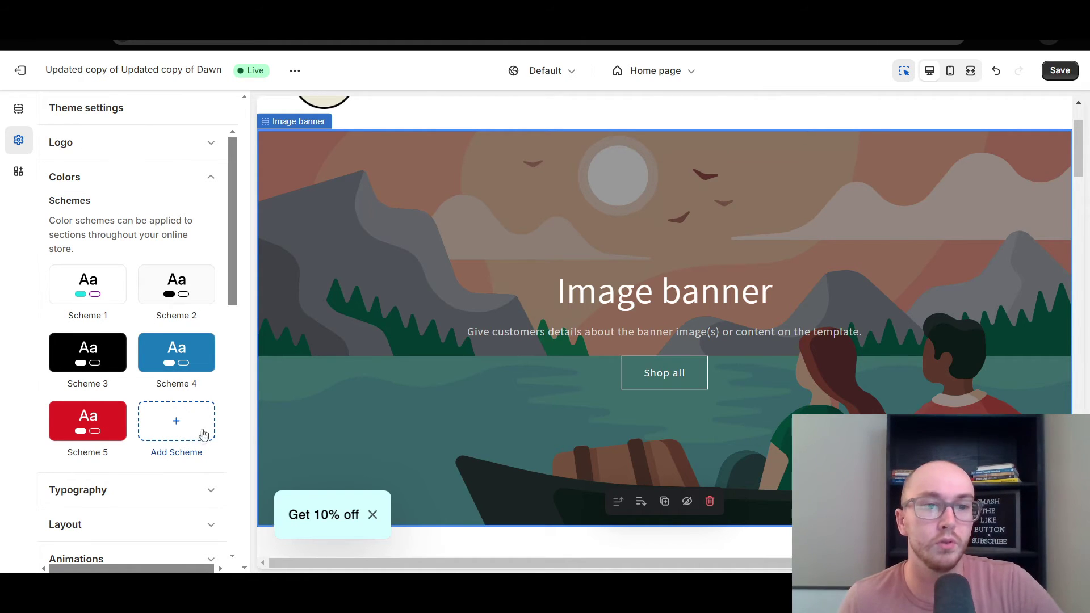
pyautogui.scroll(-2, 461, 404)
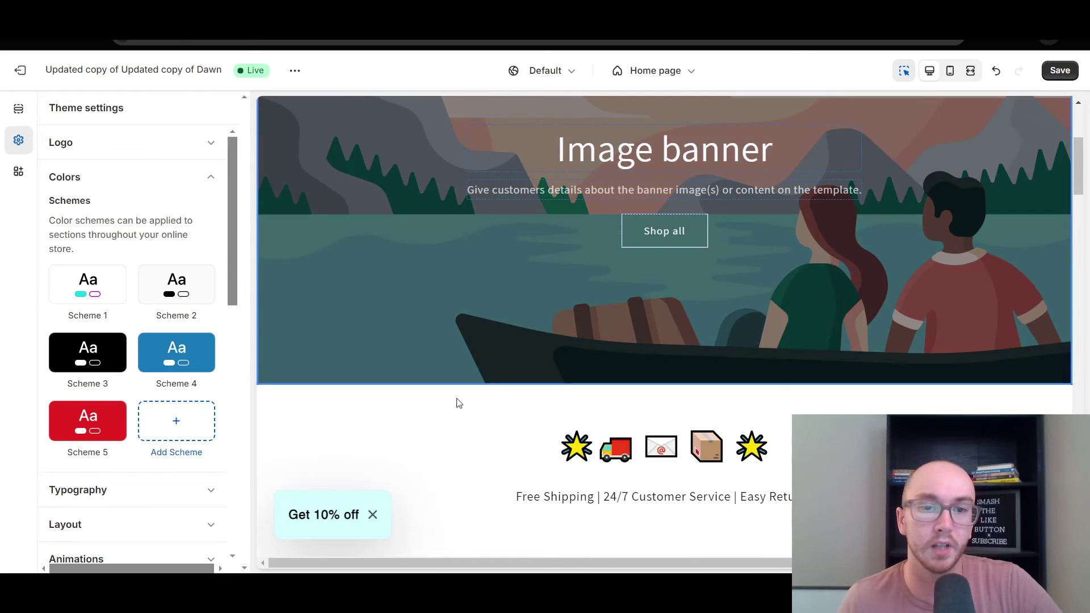
pyautogui.scroll(-3, 457, 401)
pyautogui.scroll(5, 457, 402)
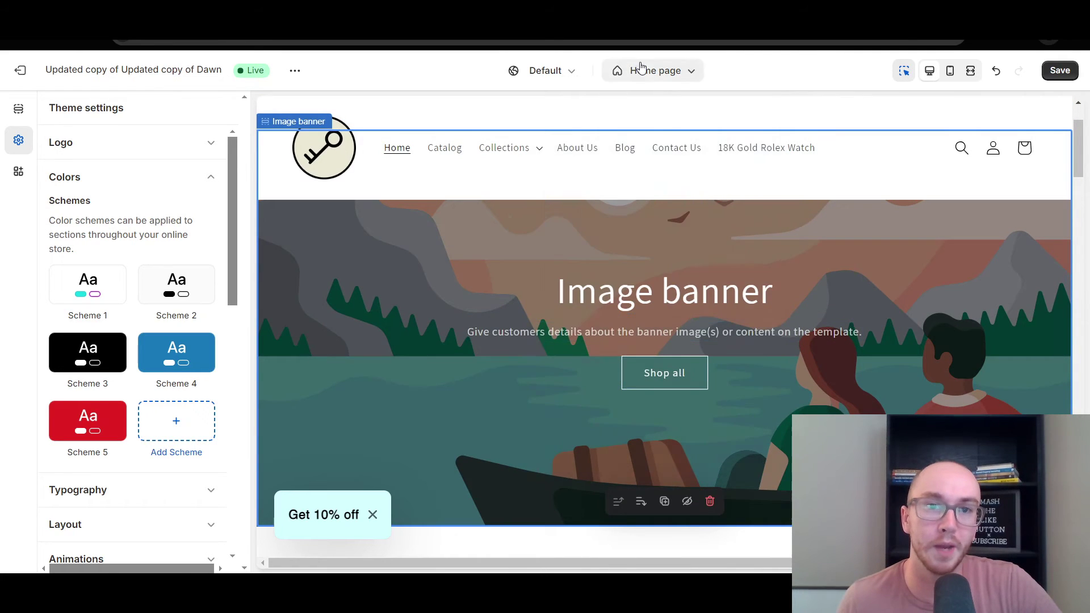
# Step: Switch the theme editor to the Default product template and view the list of available product templates
pyautogui.click(640, 67)
pyautogui.click(630, 151)
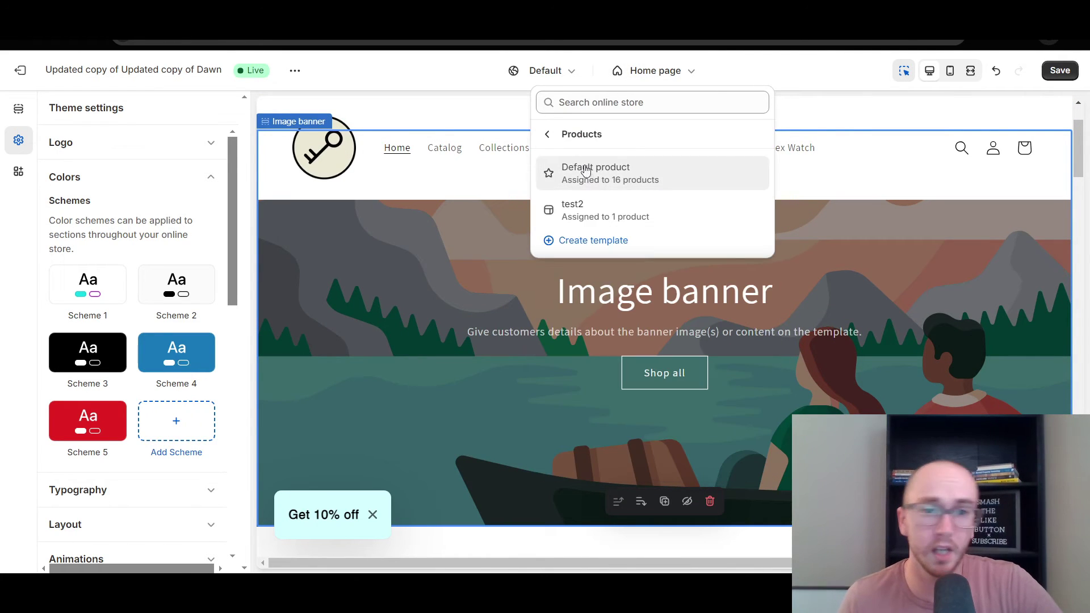
pyautogui.click(586, 170)
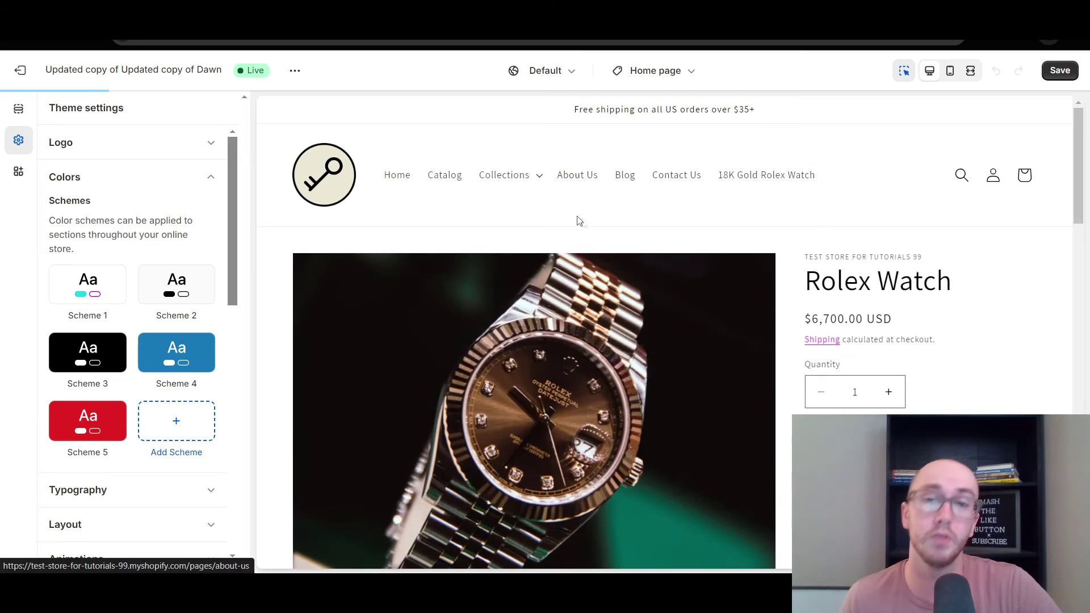
pyautogui.scroll(-1, 1077, 169)
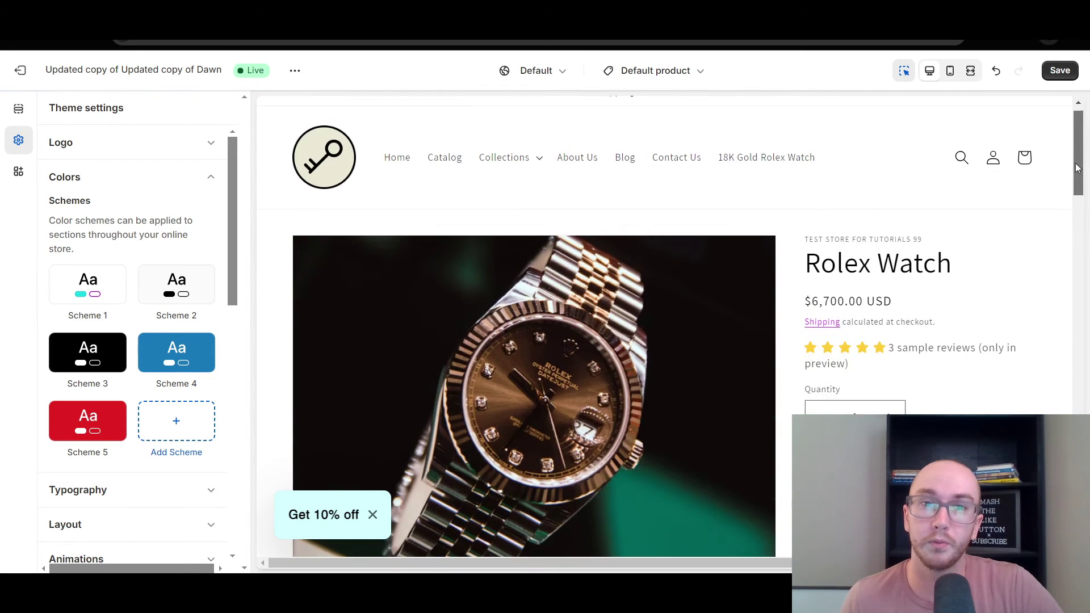
pyautogui.click(674, 76)
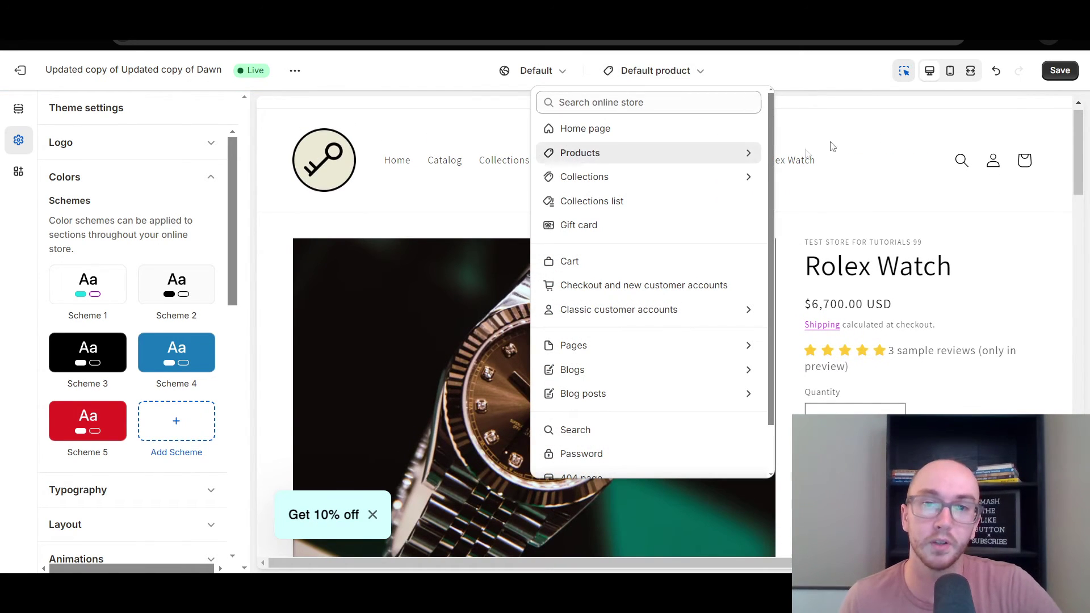
pyautogui.click(752, 156)
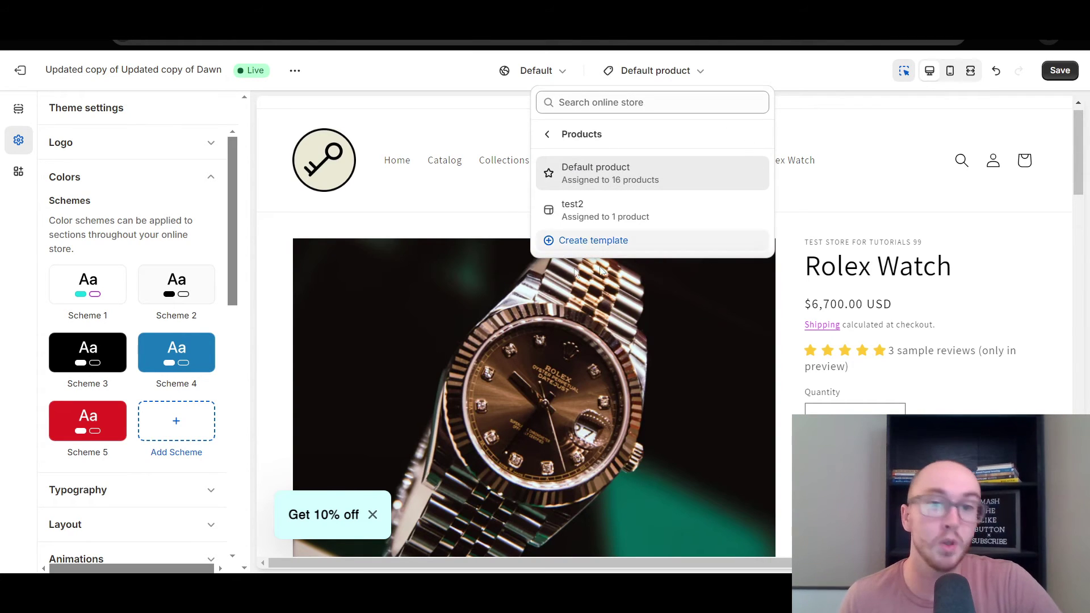
pyautogui.click(858, 80)
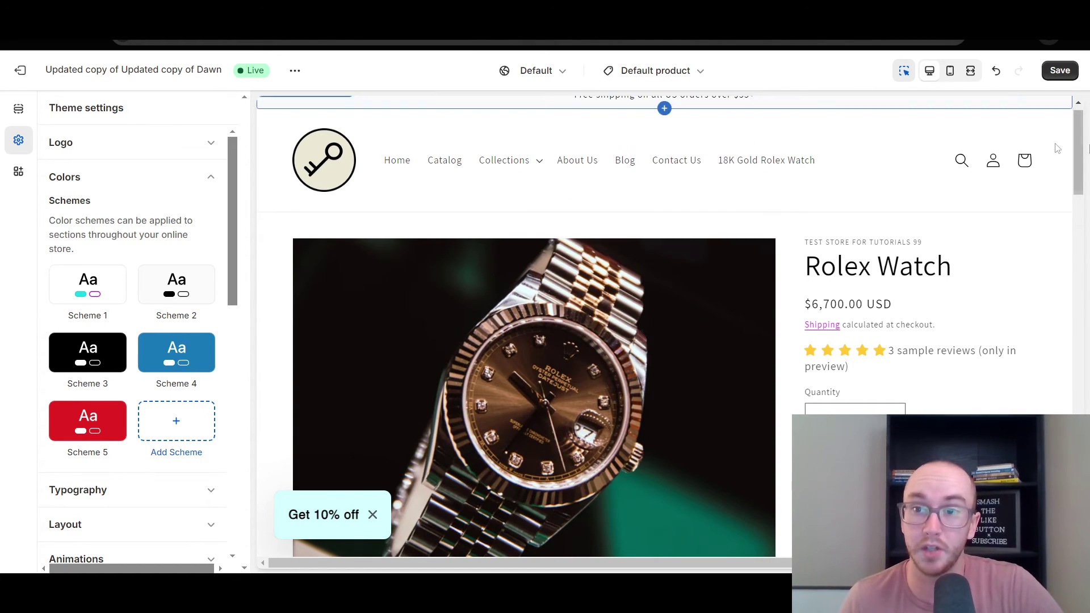
# Step: Examine the Add to cart and Buy it now button colors in the product page preview
pyautogui.moveTo(1077, 158); pyautogui.dragTo(1074, 181)
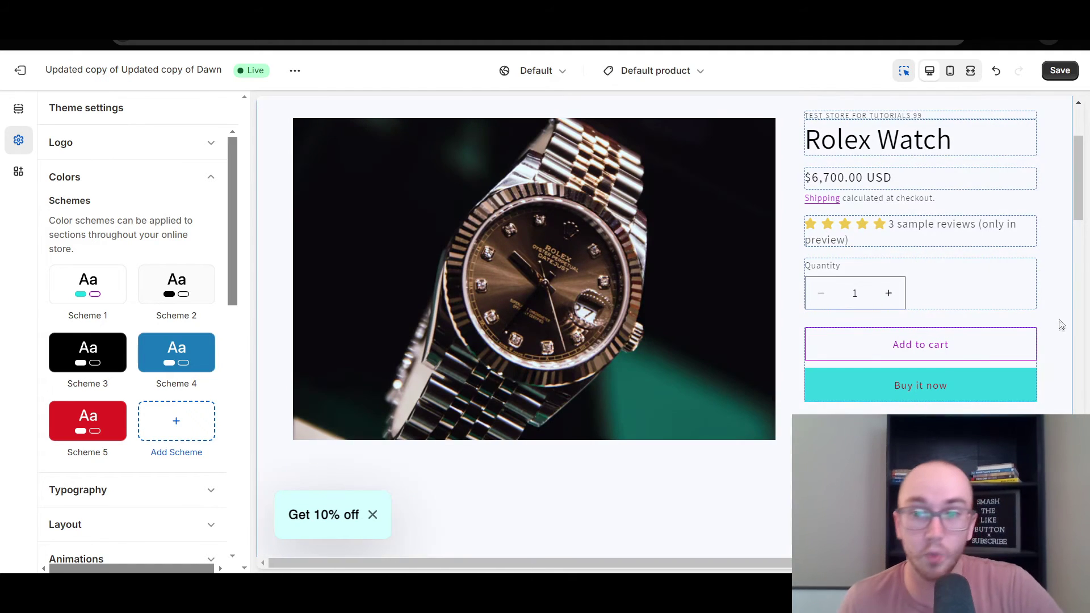
pyautogui.scroll(-3, 1056, 318)
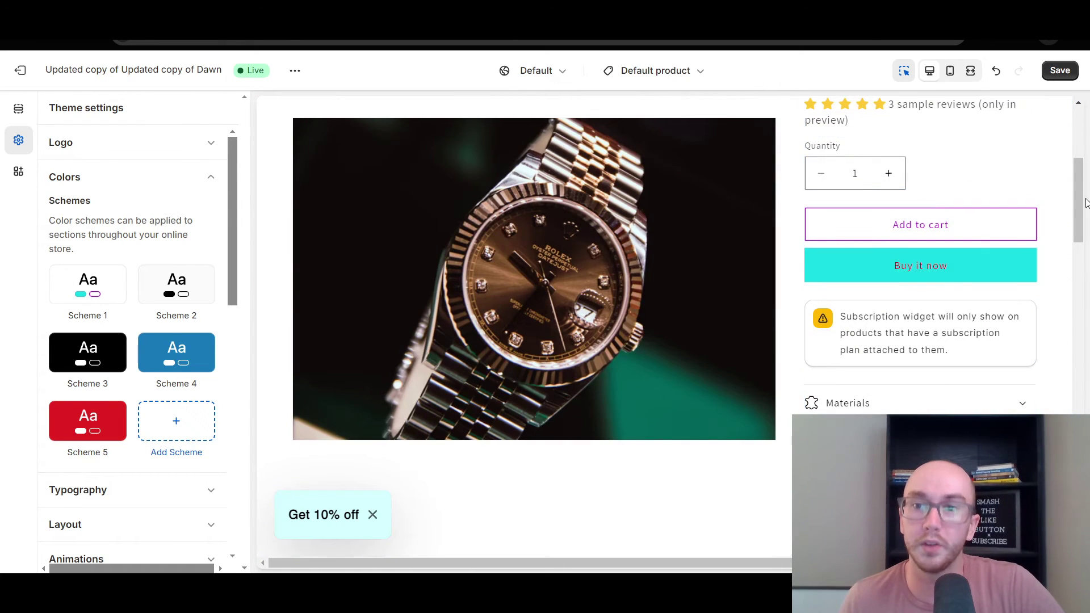
pyautogui.scroll(1, 1080, 190)
pyautogui.scroll(2, 1079, 190)
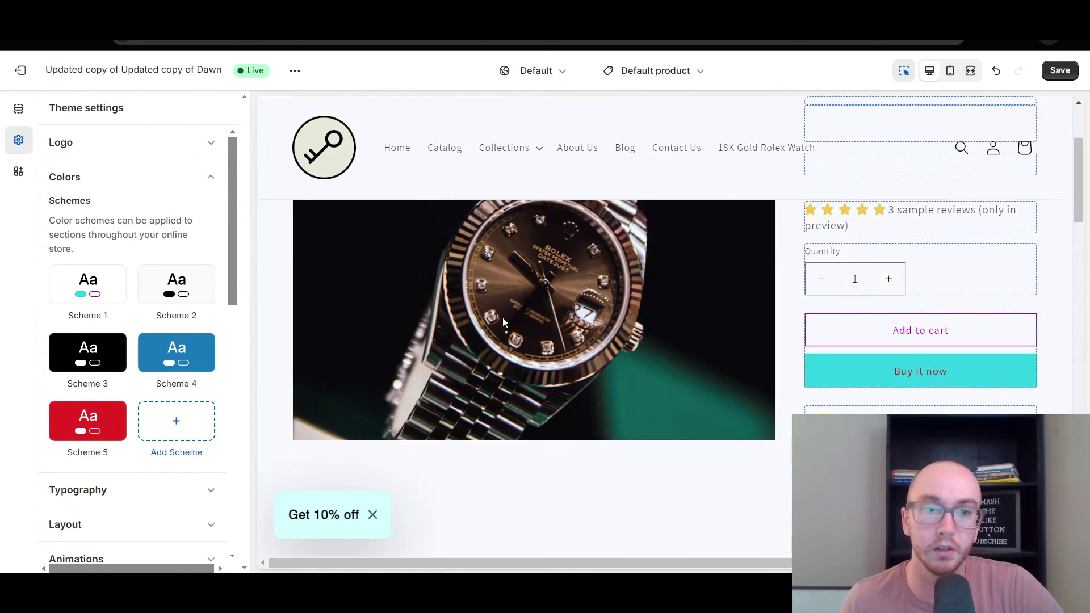
pyautogui.scroll(2, 503, 317)
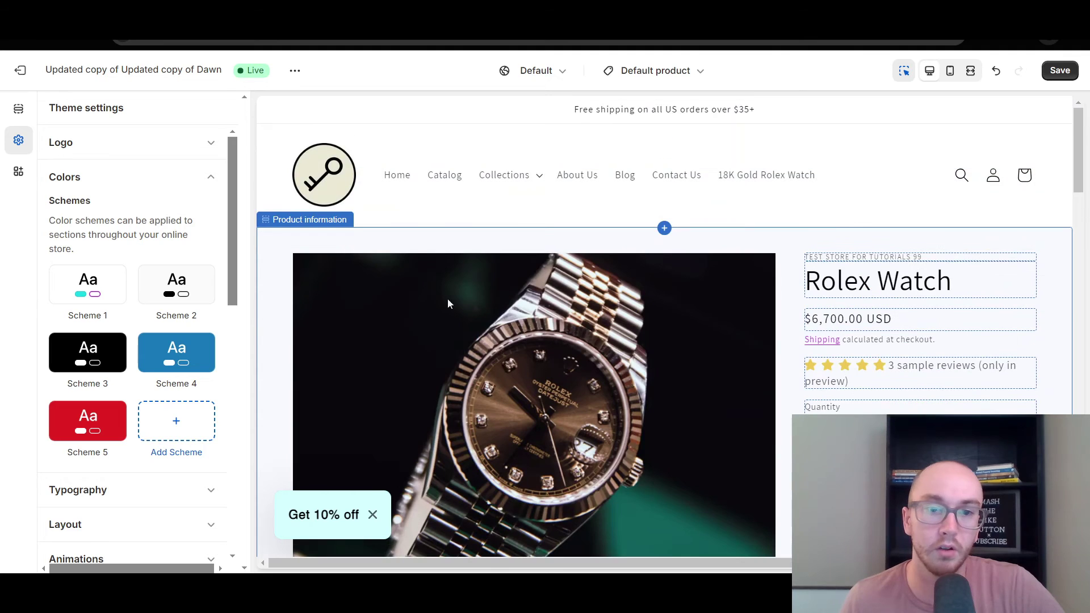
# Step: Try Scheme 2 as the Product information section's color scheme and check the Add to cart and Buy it now buttons
pyautogui.click(411, 242)
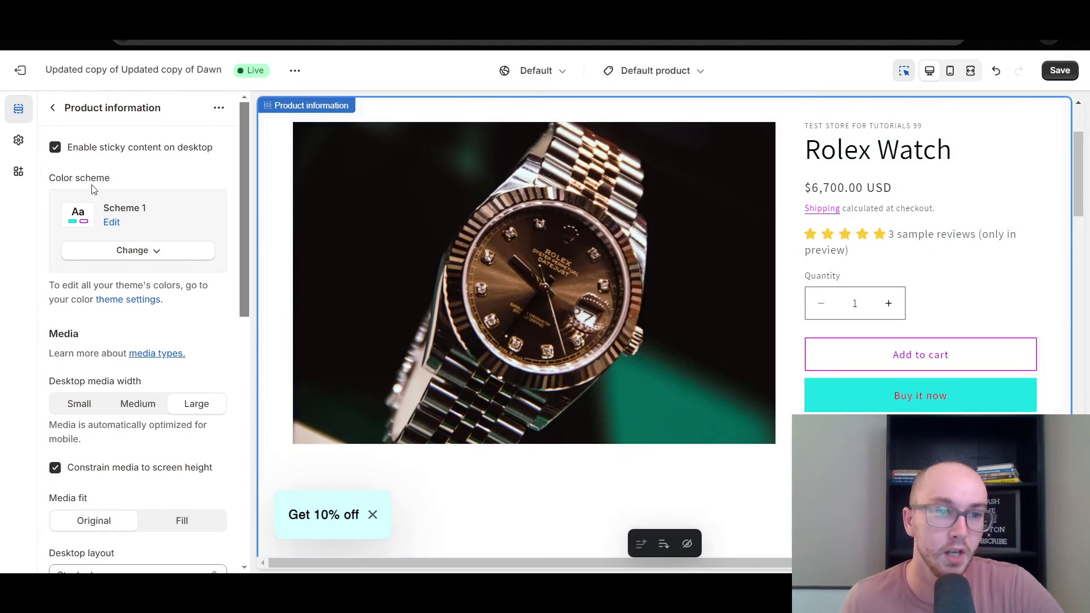
pyautogui.click(127, 251)
pyautogui.click(146, 321)
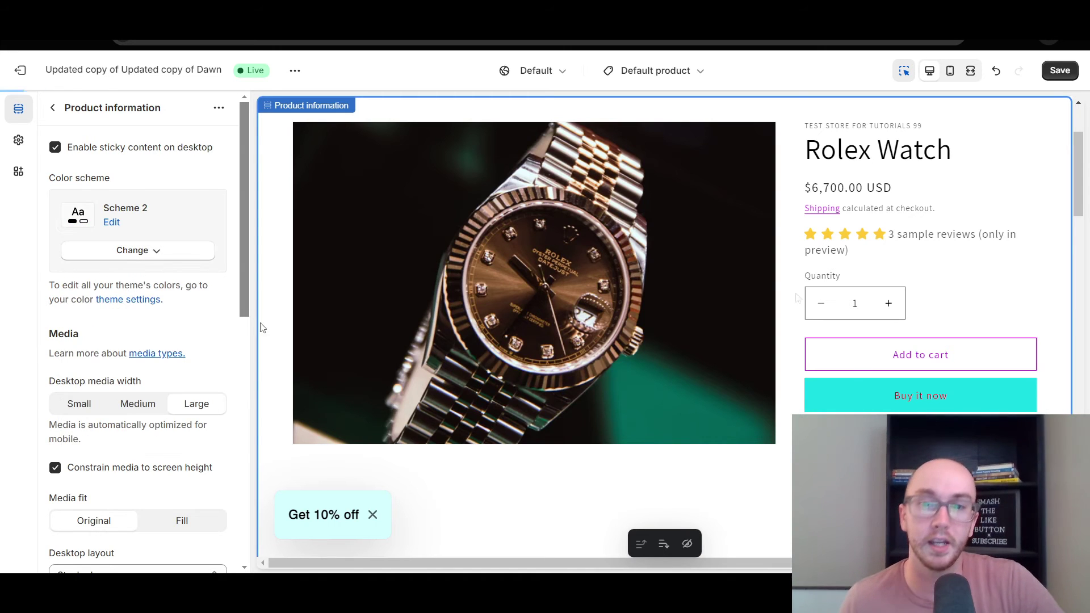
pyautogui.scroll(-2, 1078, 202)
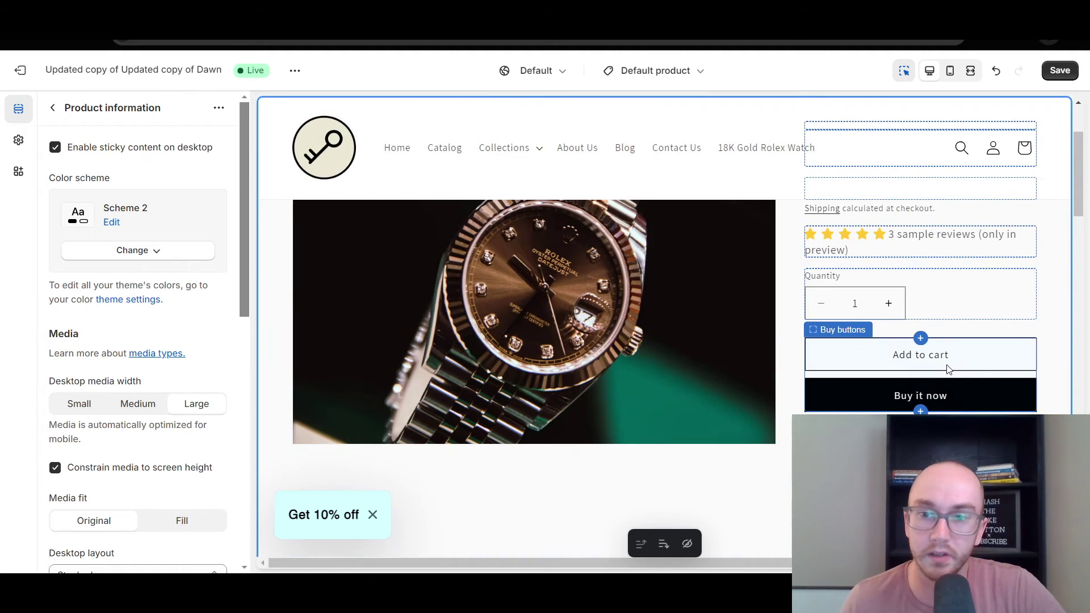
pyautogui.scroll(-3, 1067, 227)
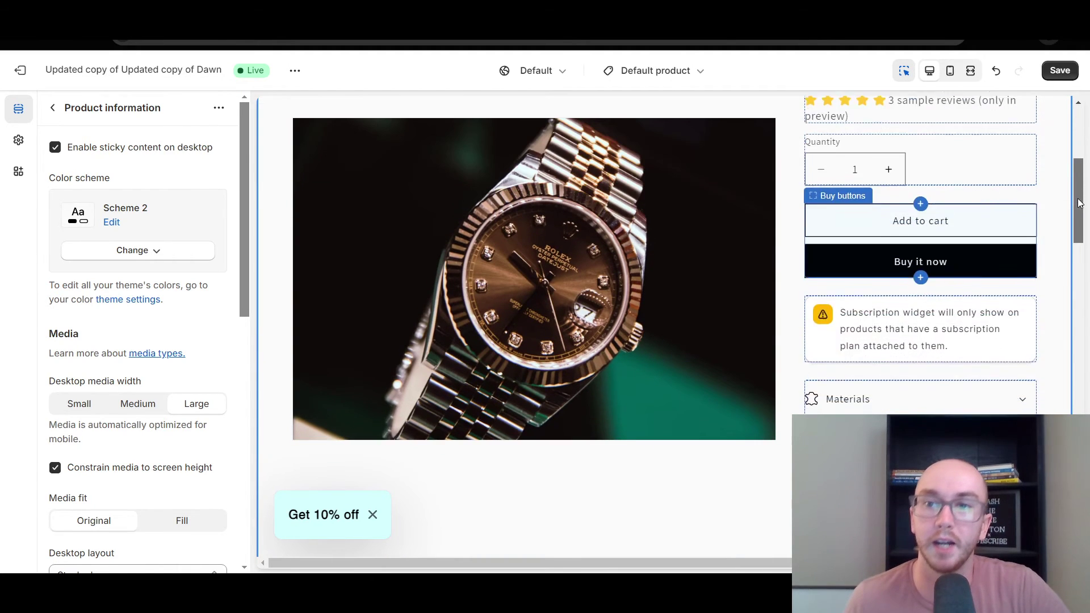
# Step: Set the Product information section's color scheme to Scheme 3 and inspect its buy buttons in the preview
pyautogui.click(146, 250)
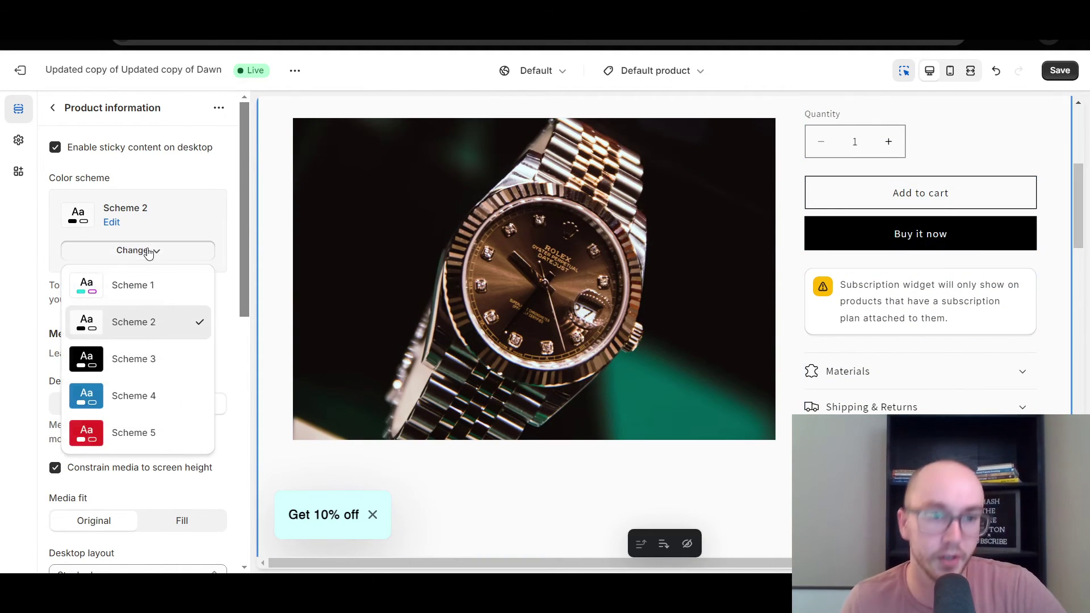
pyautogui.click(148, 369)
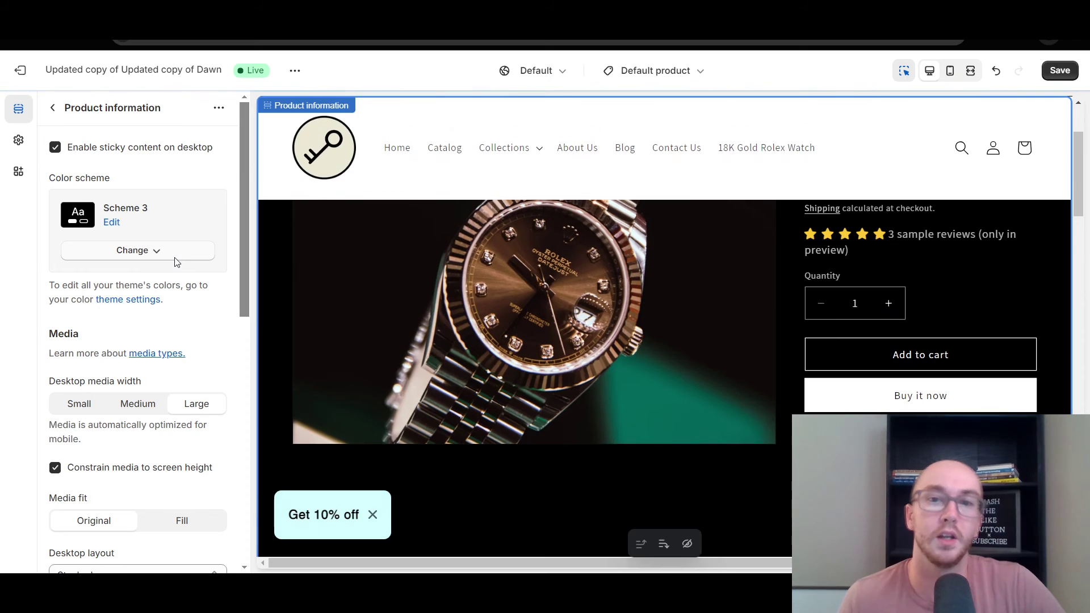
pyautogui.moveTo(1077, 188); pyautogui.dragTo(1074, 221)
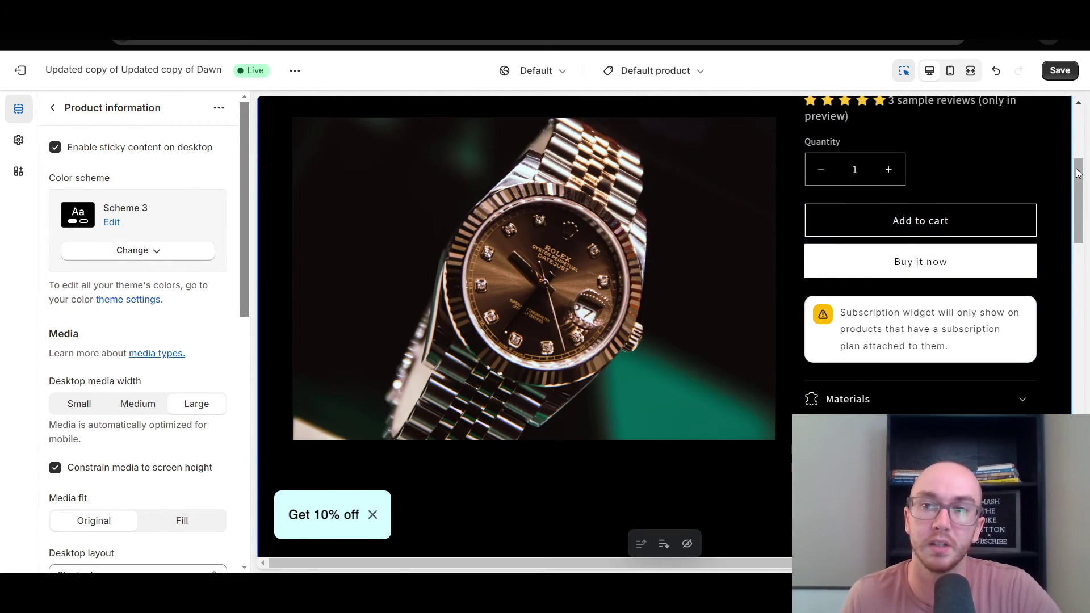
# Step: Set the Product information section's color scheme to Scheme 1 and check the Add to cart and Buy it now buttons in the preview
pyautogui.click(125, 251)
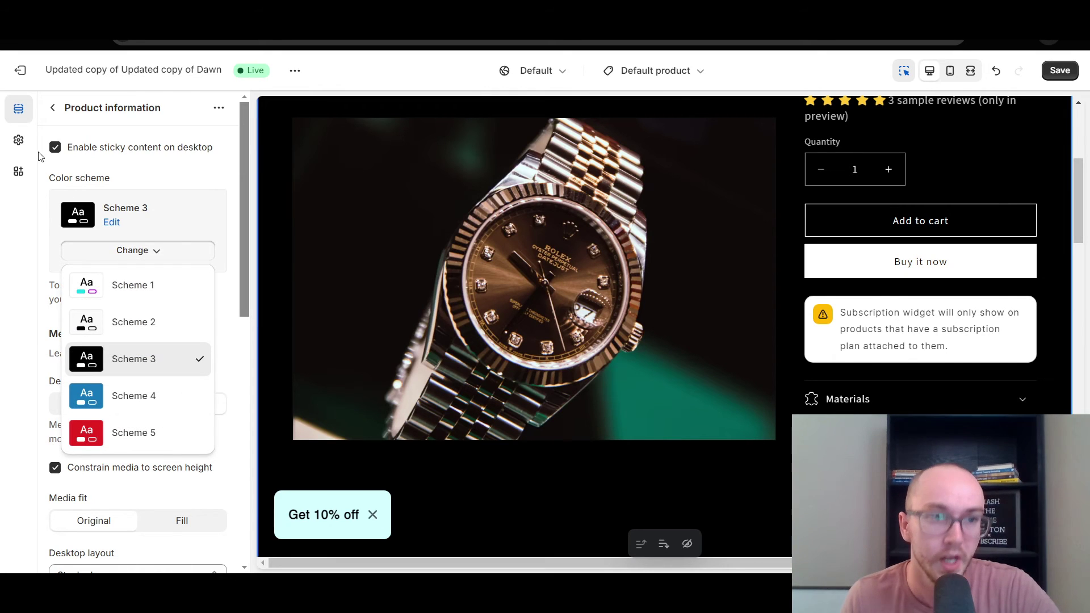
pyautogui.click(169, 299)
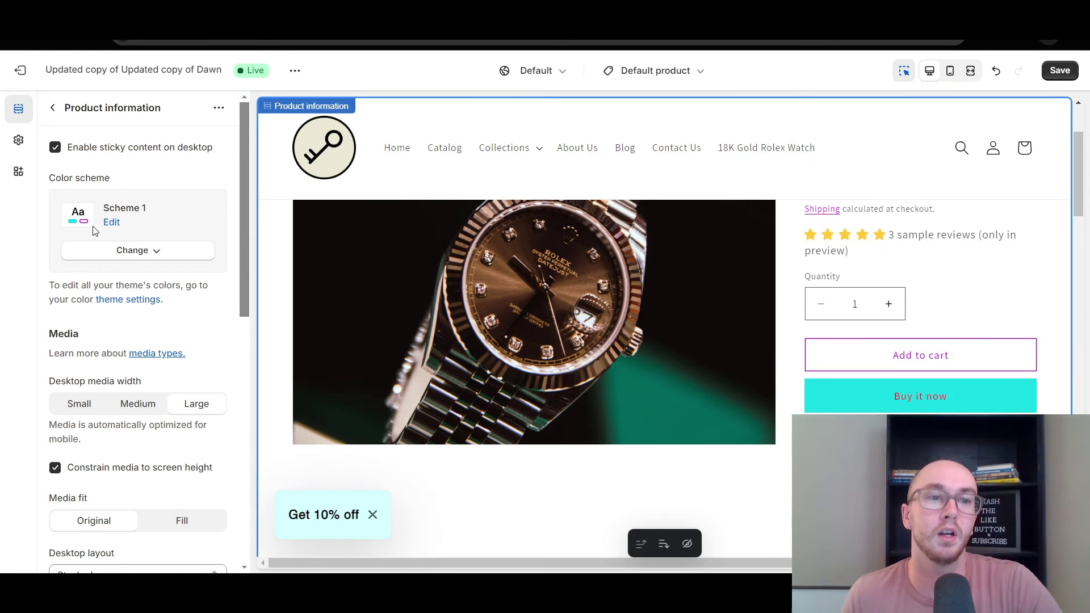
pyautogui.moveTo(1079, 185)
pyautogui.mouseDown()
pyautogui.moveTo(1080, 207)
pyautogui.moveTo(1075, 154)
pyautogui.moveTo(1077, 202)
pyautogui.mouseUp()
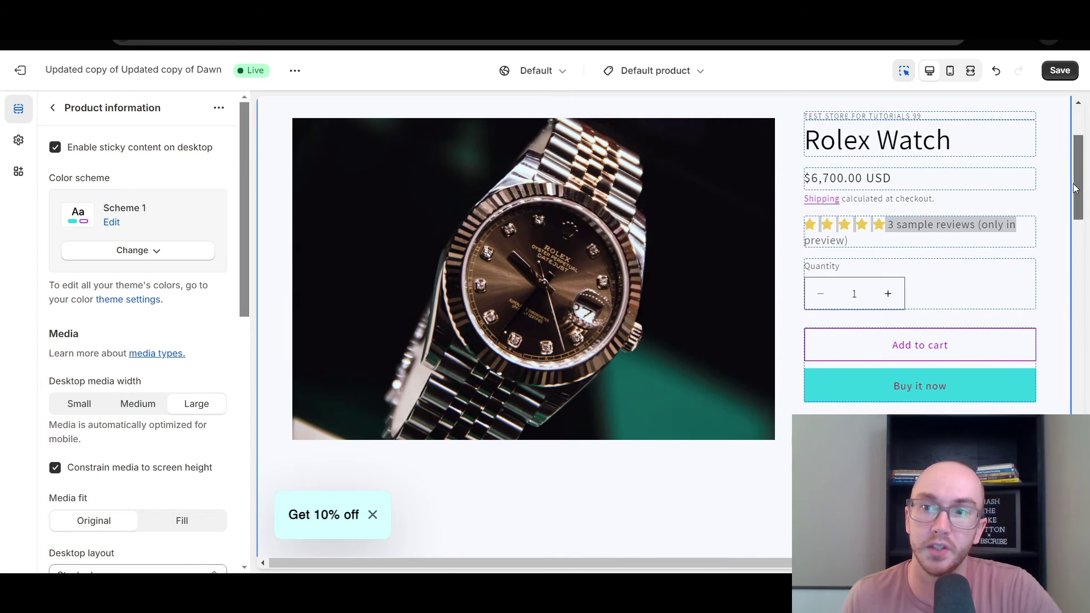
pyautogui.moveTo(1080, 244); pyautogui.dragTo(1080, 145)
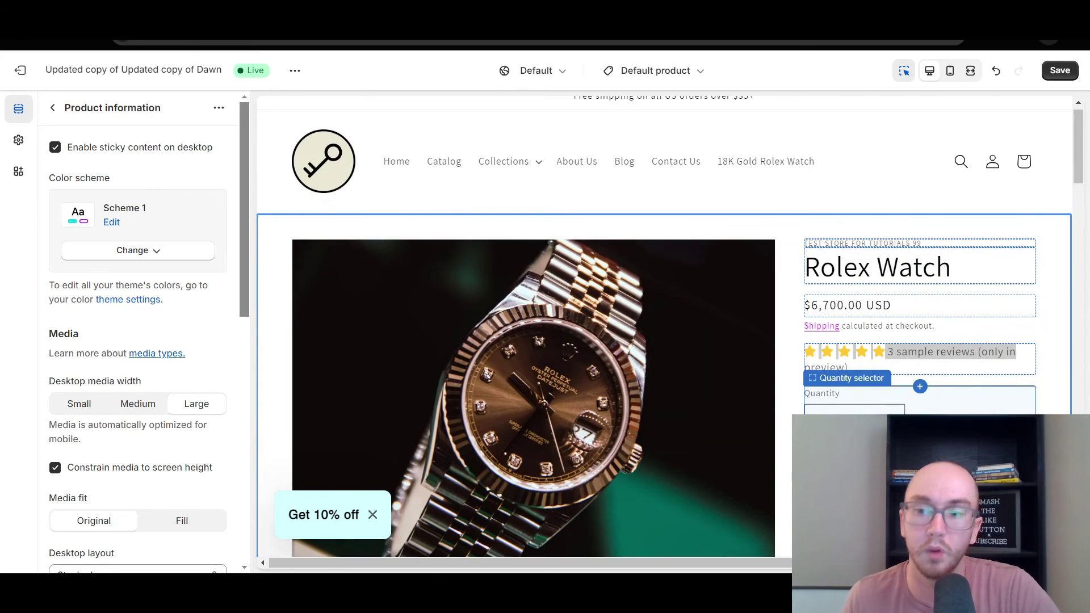
pyautogui.scroll(-5, 912, 197)
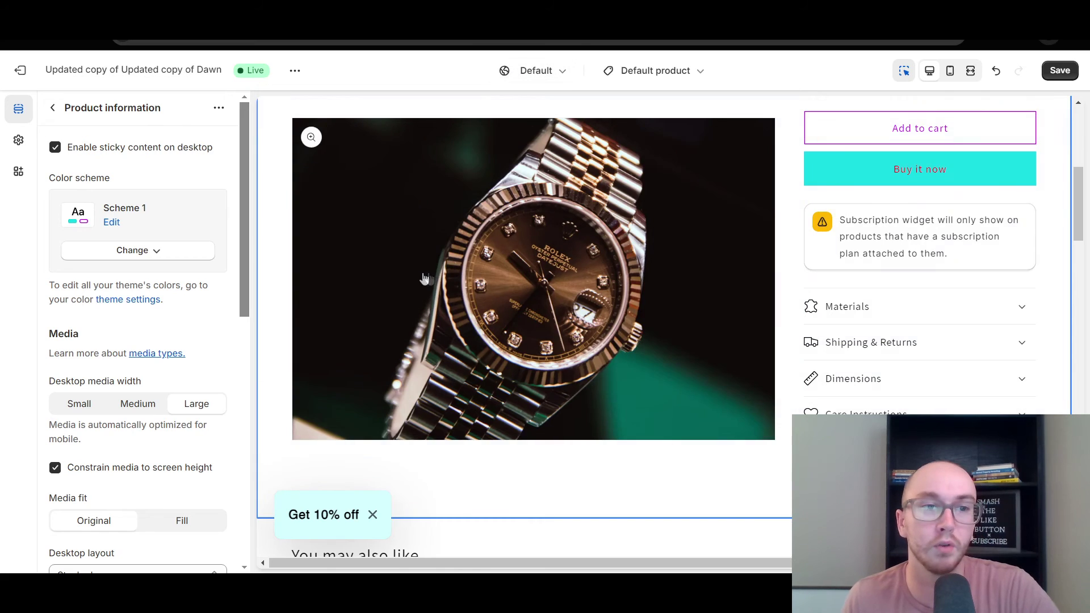
pyautogui.scroll(5, 493, 216)
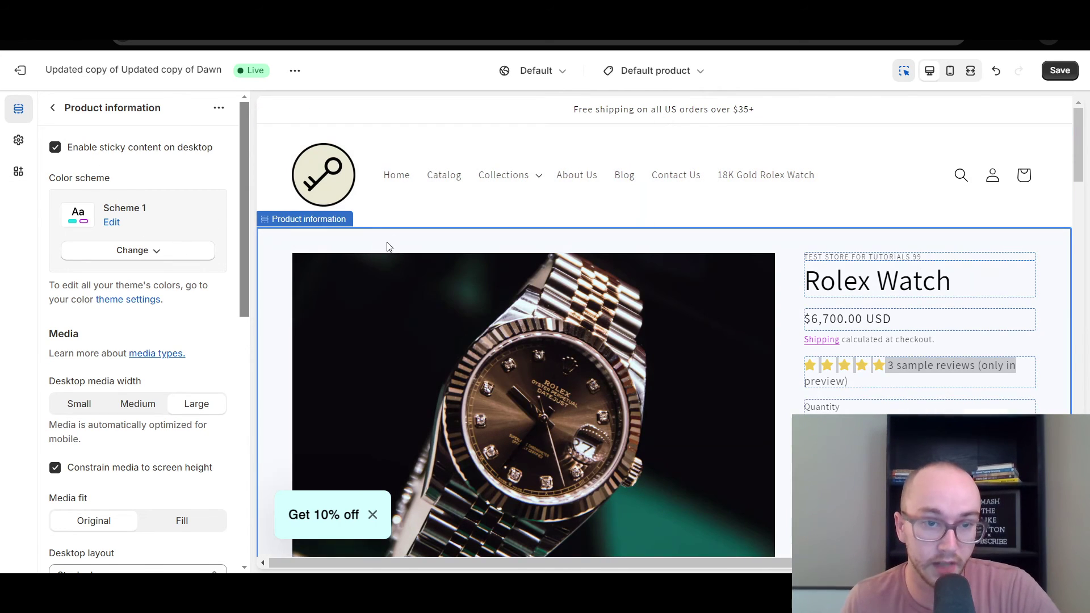
# Step: Open the color settings of Scheme 1 from the Product information section
pyautogui.click(145, 250)
pyautogui.click(146, 254)
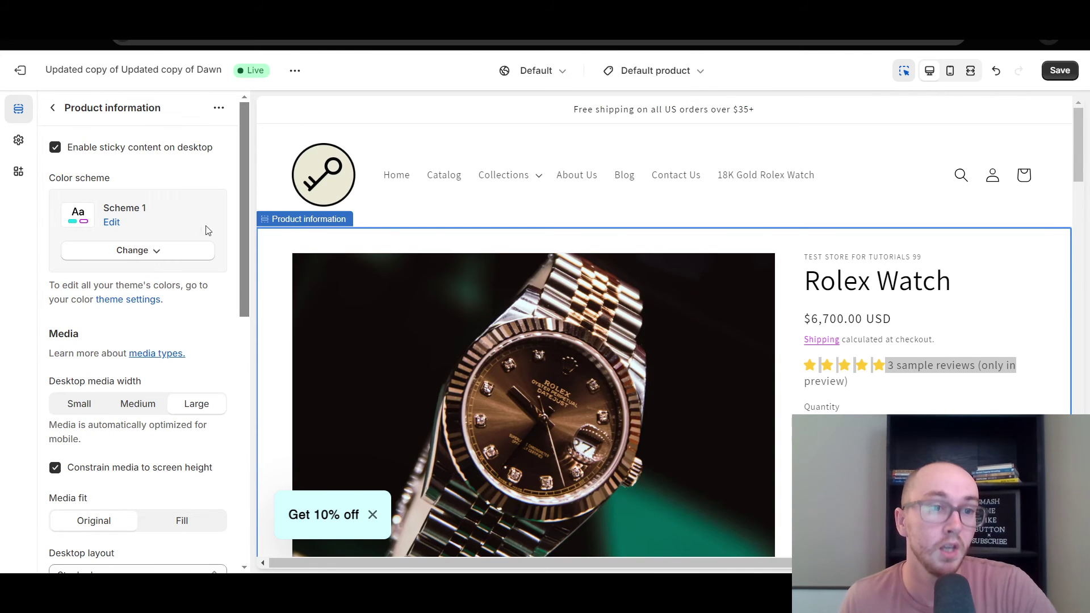
pyautogui.click(116, 225)
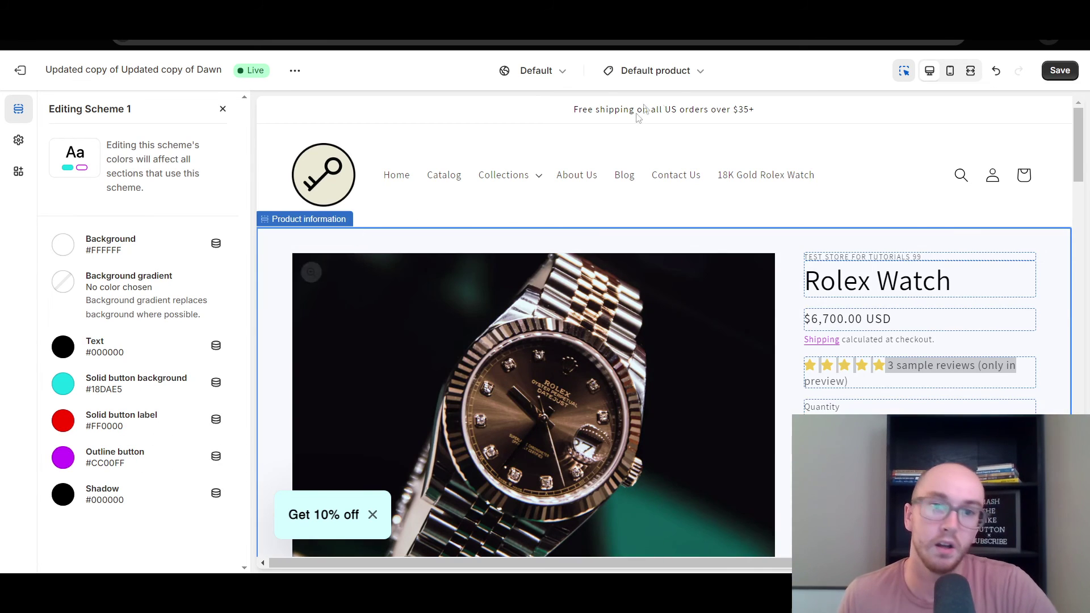
# Step: Switch to the Home page template and open the color settings of the scheme assigned to the Image banner section
pyautogui.click(652, 70)
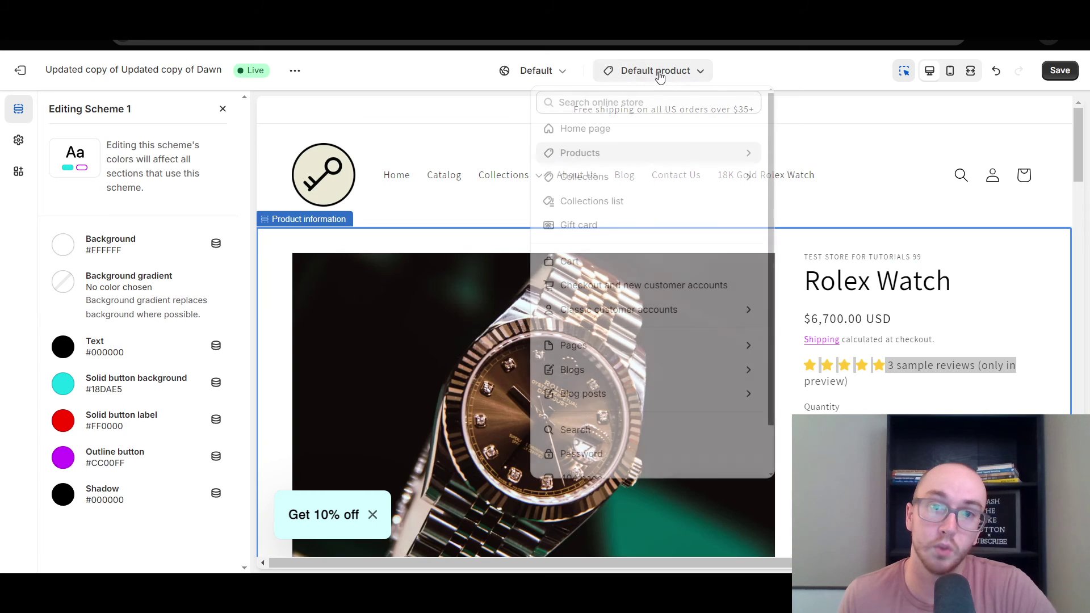
pyautogui.click(581, 131)
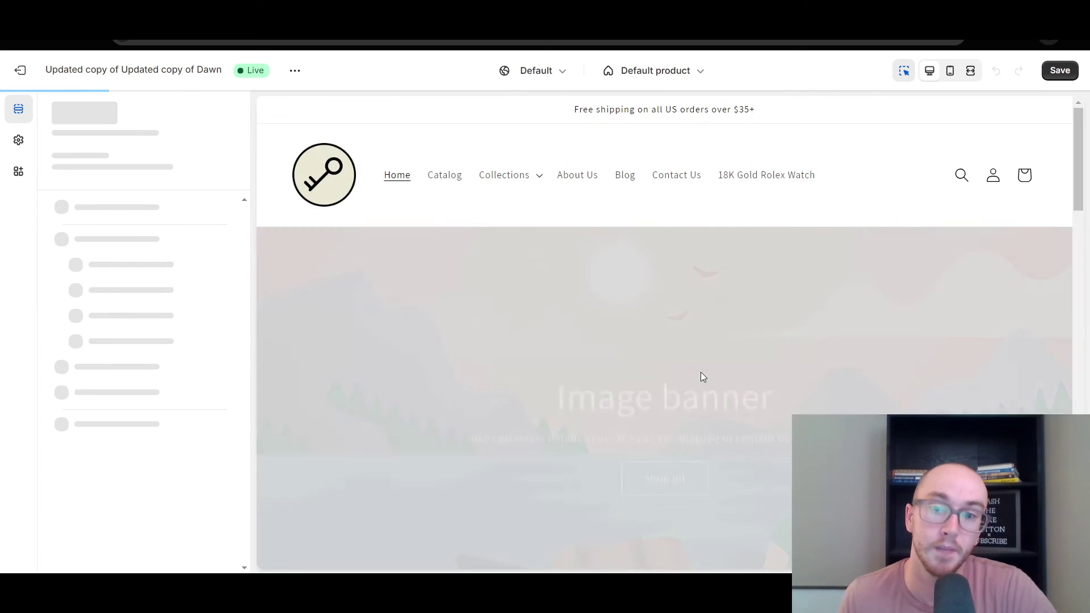
pyautogui.scroll(-2, 643, 388)
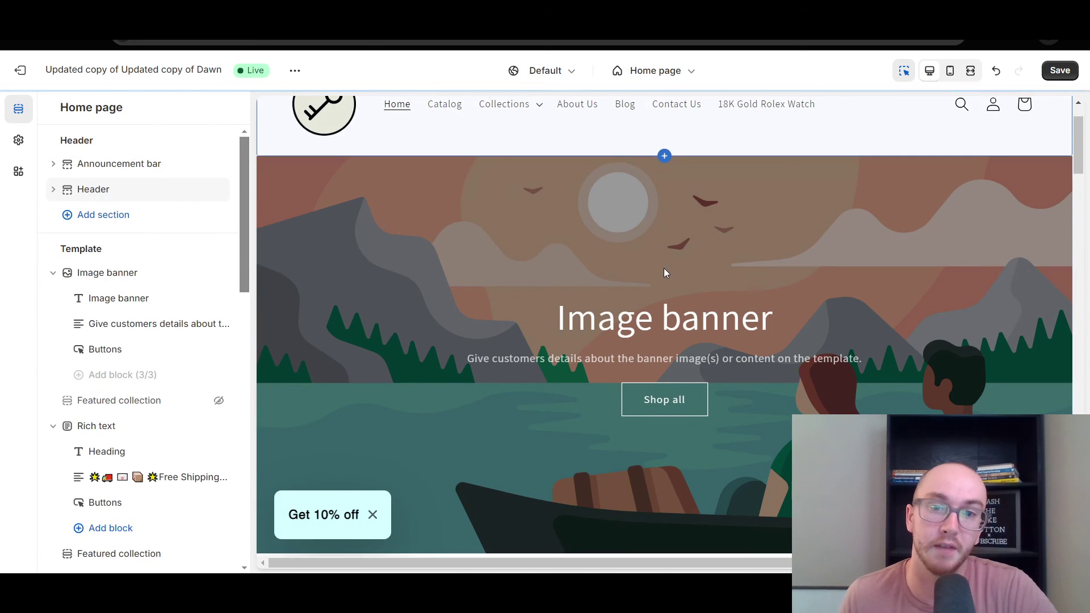
pyautogui.click(663, 268)
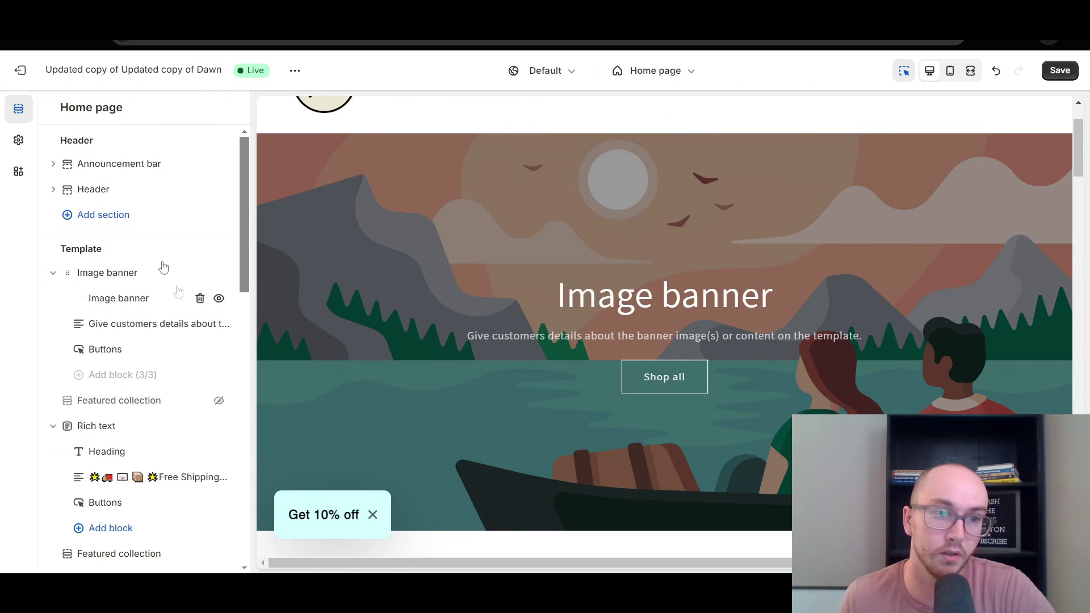
pyautogui.click(107, 273)
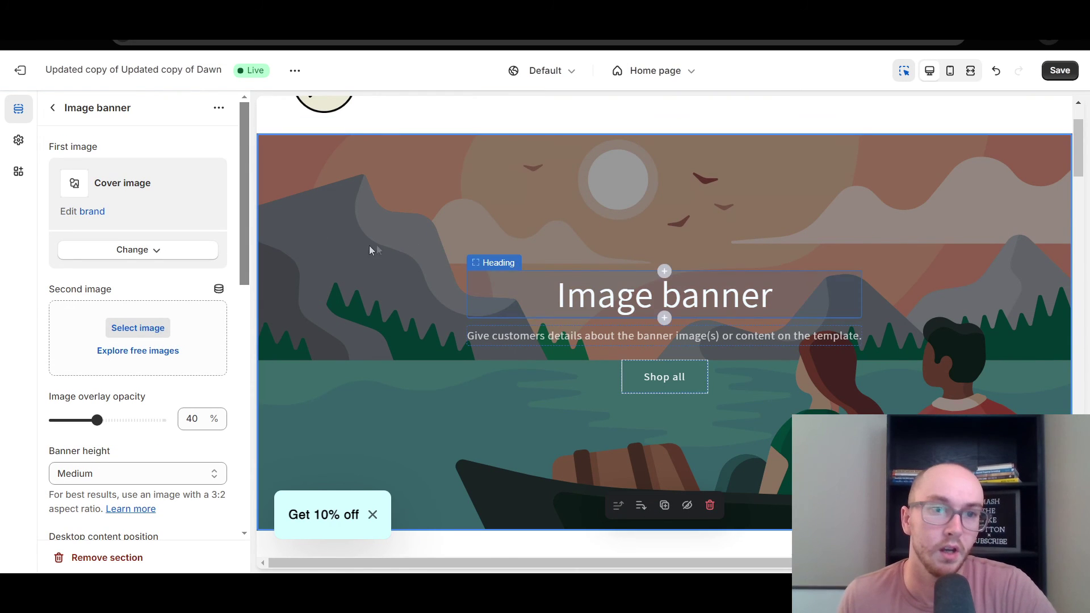
pyautogui.scroll(-9, 117, 315)
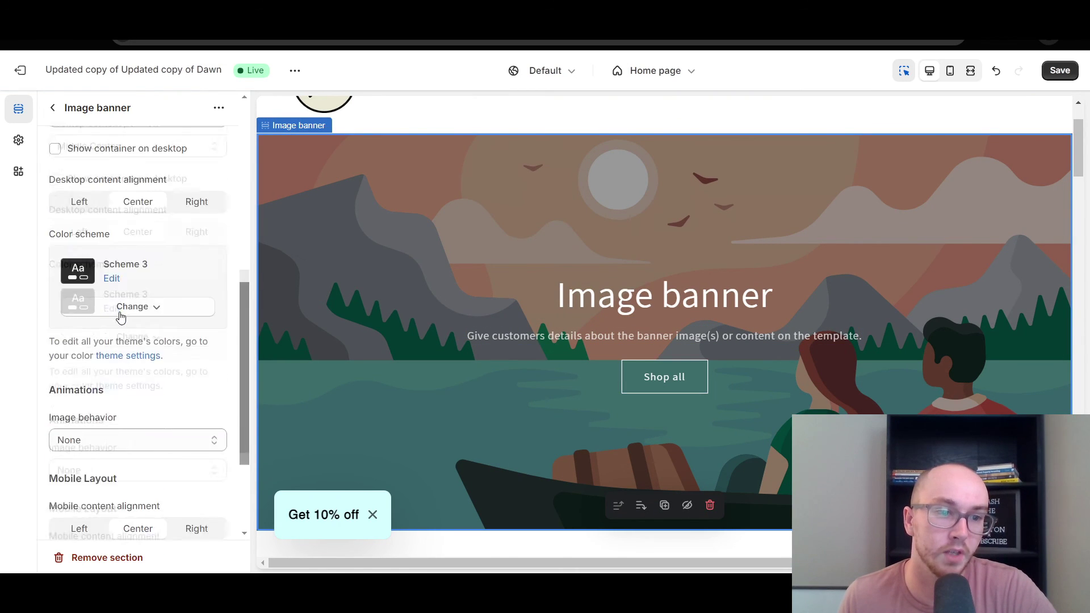
pyautogui.click(112, 226)
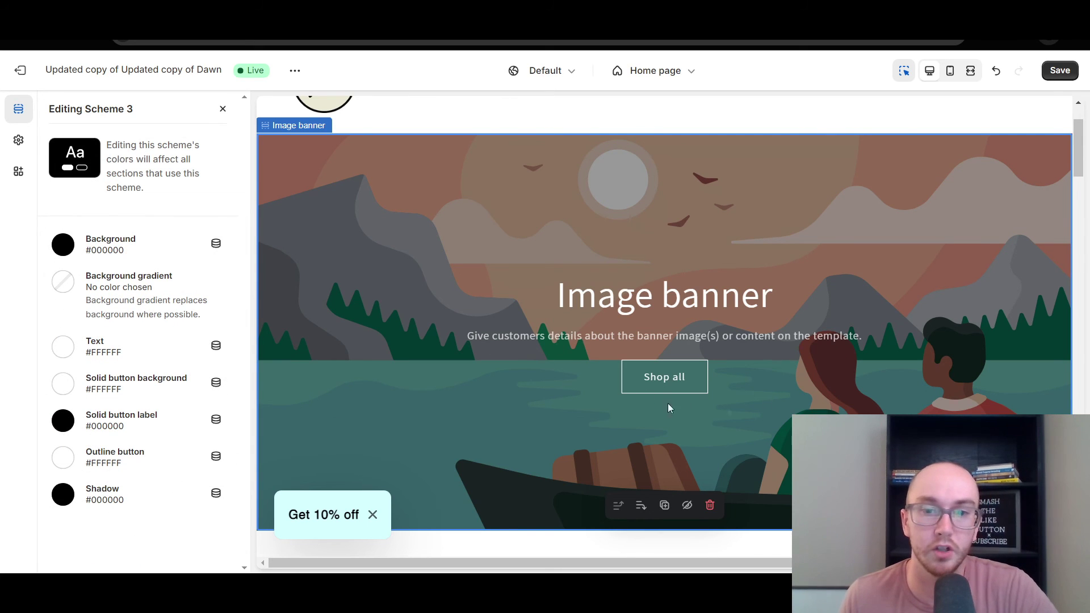
# Step: Return to the Default product template and look over the product page's buy buttons
pyautogui.scroll(3, 494, 355)
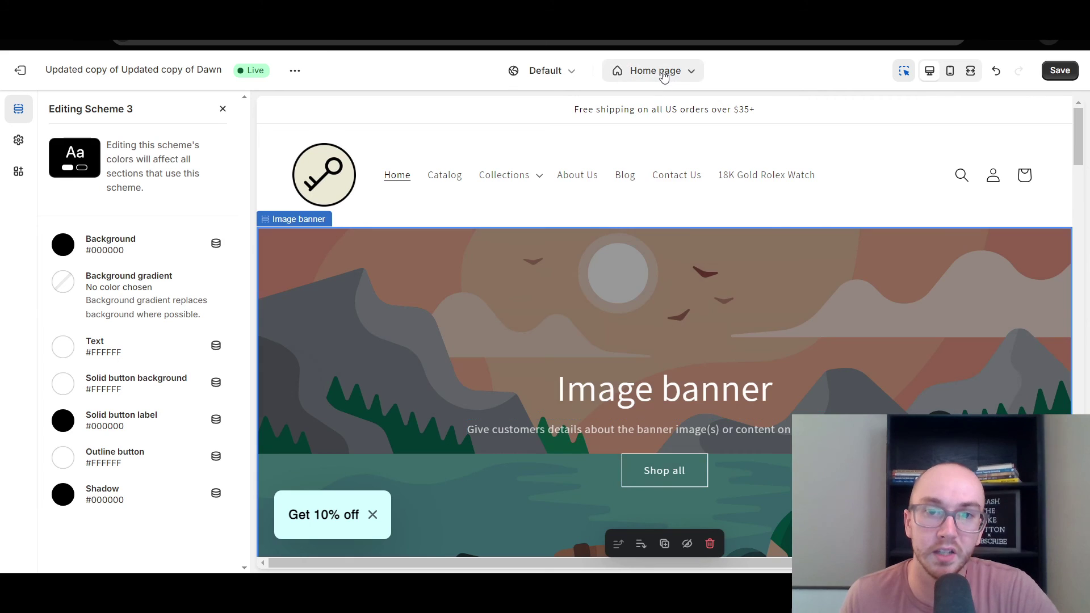
pyautogui.click(663, 72)
pyautogui.click(697, 154)
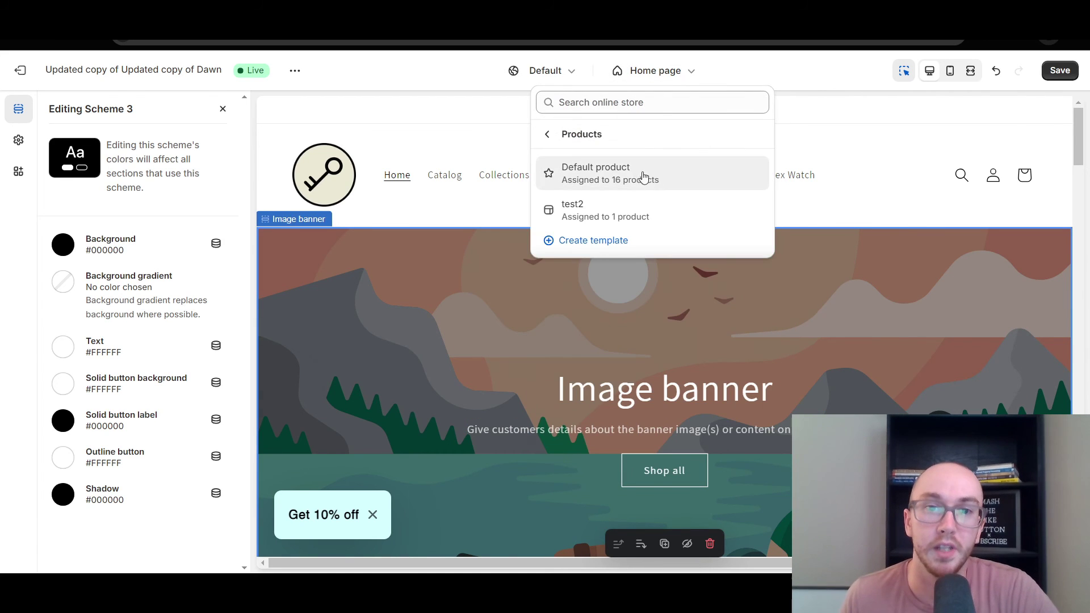
pyautogui.click(634, 175)
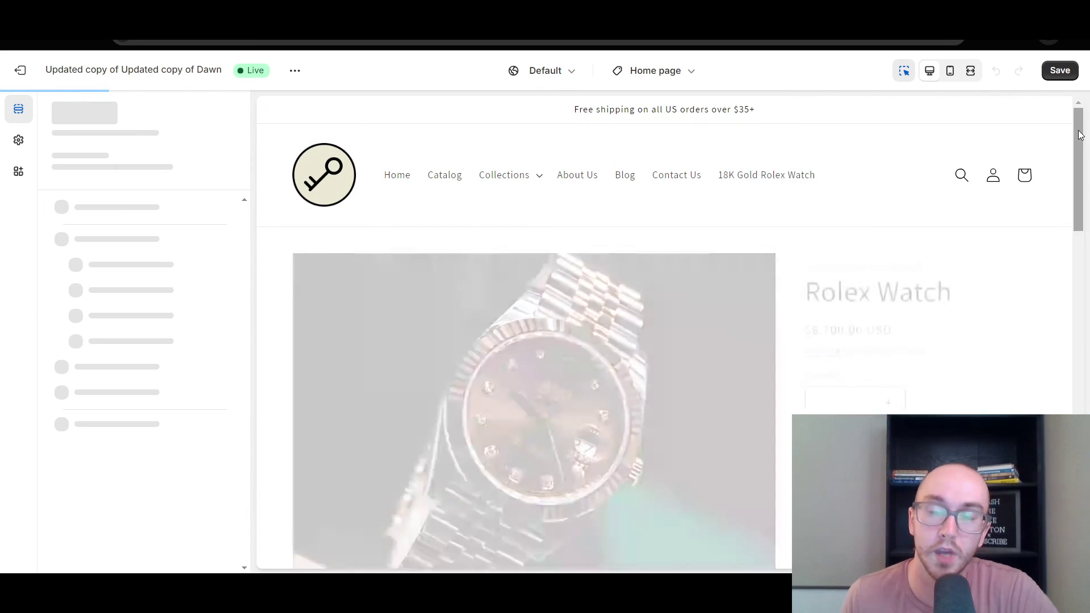
pyautogui.moveTo(1079, 141); pyautogui.dragTo(1076, 192)
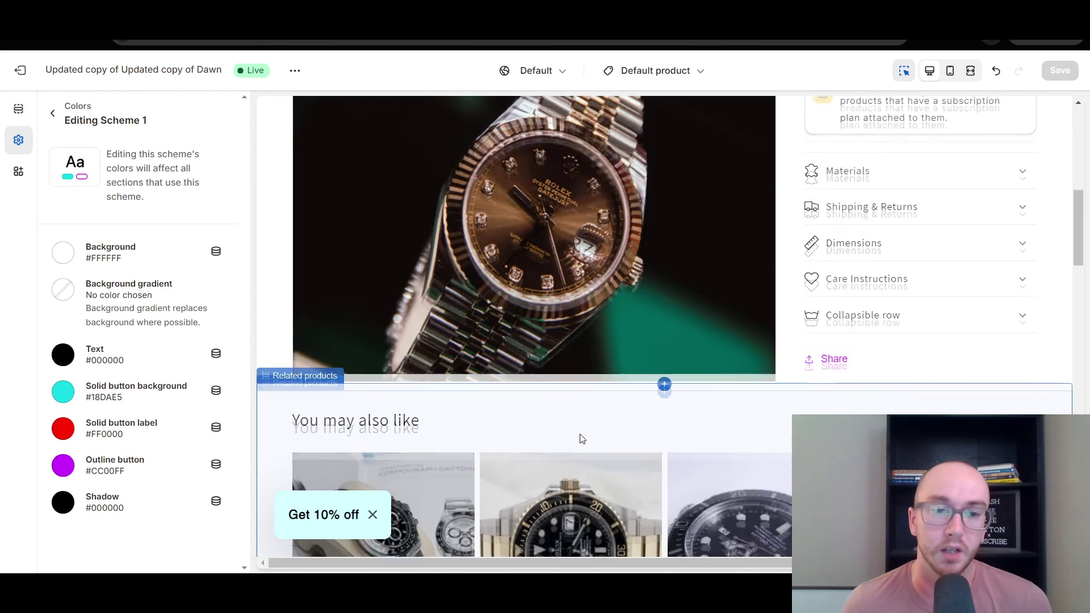
# Step: Review the product page preview and return from Scheme 1's colors to the list of all color schemes
pyautogui.scroll(-5, 576, 437)
pyautogui.scroll(6, 573, 431)
pyautogui.scroll(5, 573, 430)
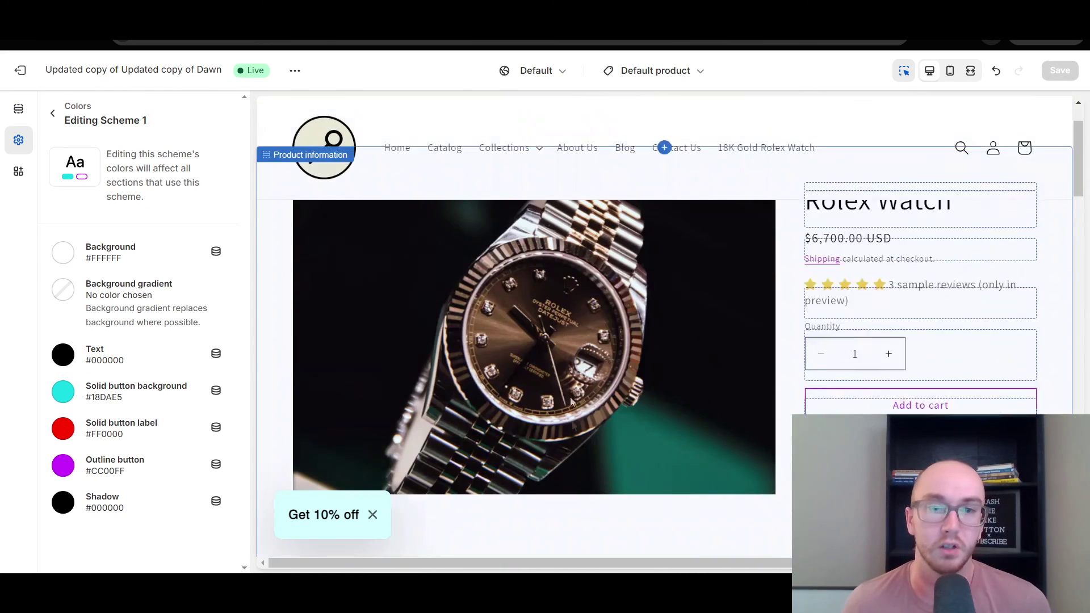
pyautogui.click(53, 113)
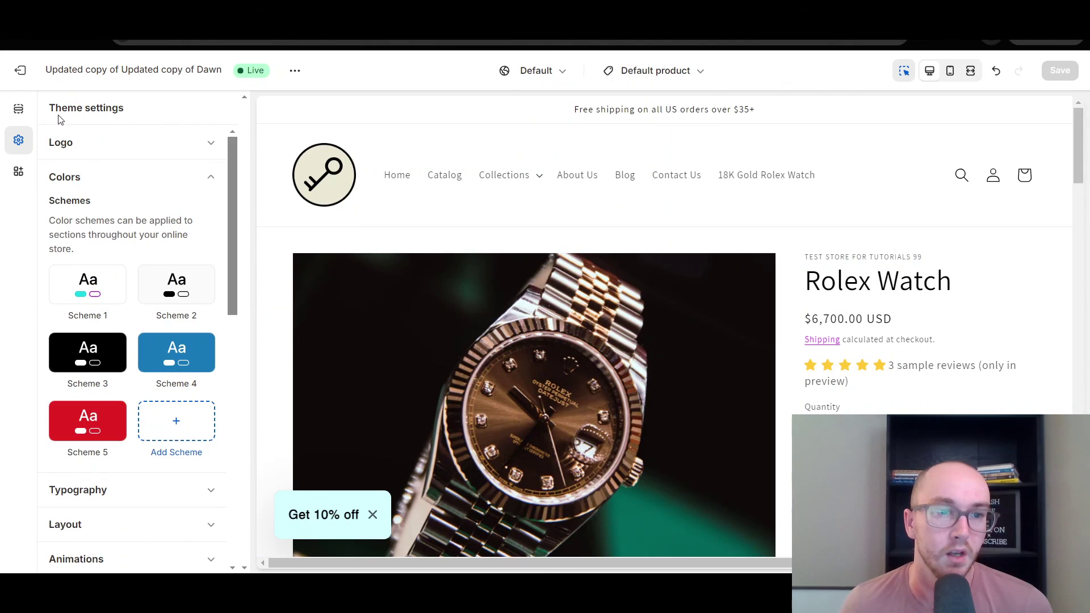
pyautogui.moveTo(229, 300); pyautogui.dragTo(230, 213)
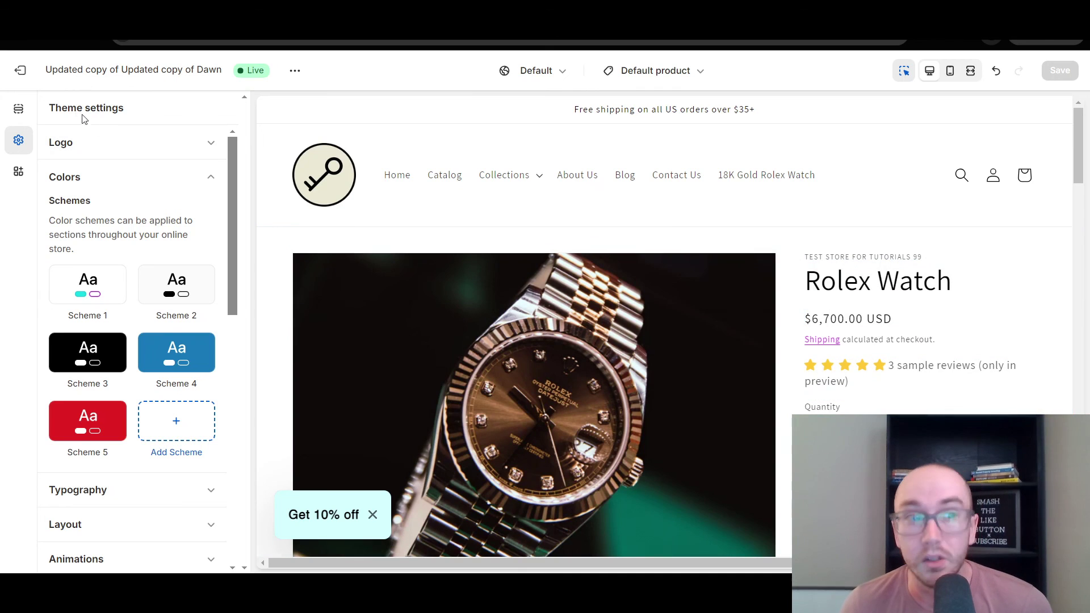
# Step: Leave the theme editor for the live storefront and open the Rolex Submariner product from the featured products
pyautogui.click(30, 78)
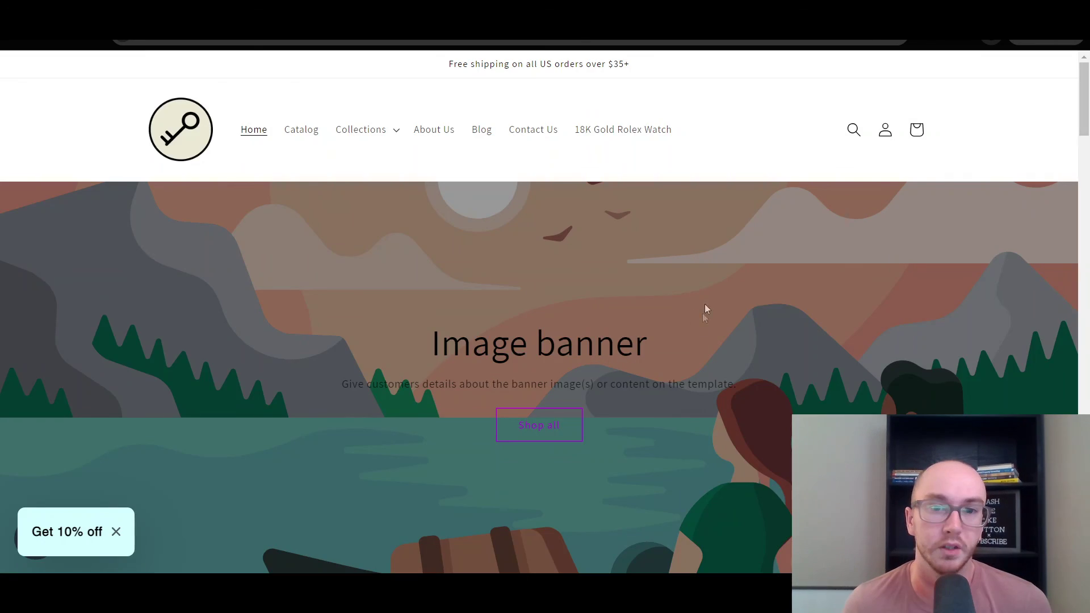
pyautogui.scroll(-10, 706, 309)
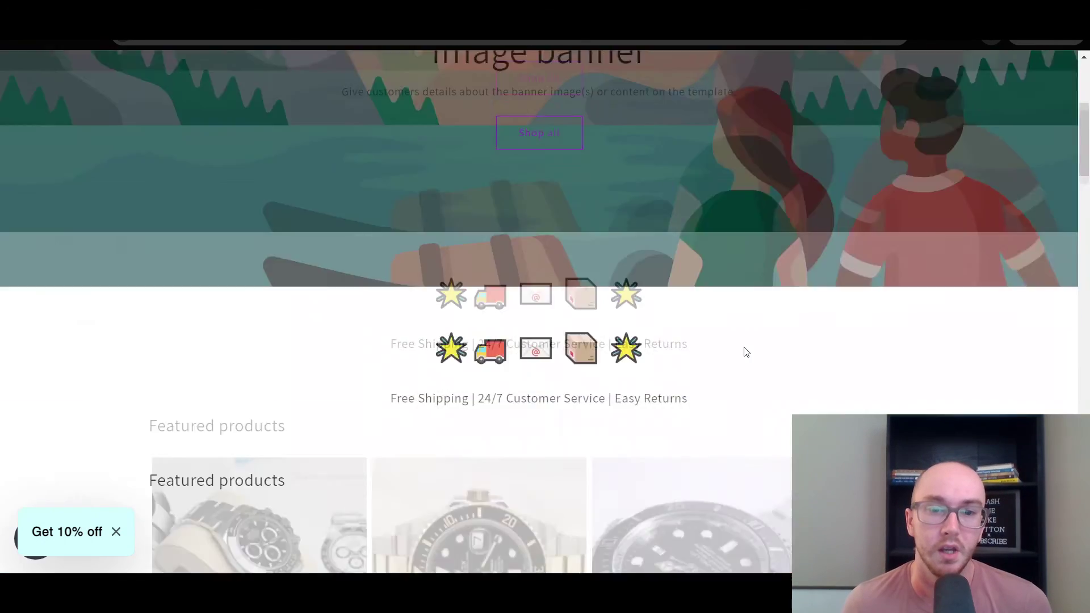
pyautogui.scroll(1, 589, 370)
pyautogui.click(491, 315)
# Step: Examine the Add to cart and Buy it now button colors on the live Rolex Submariner page
pyautogui.scroll(-1, 959, 386)
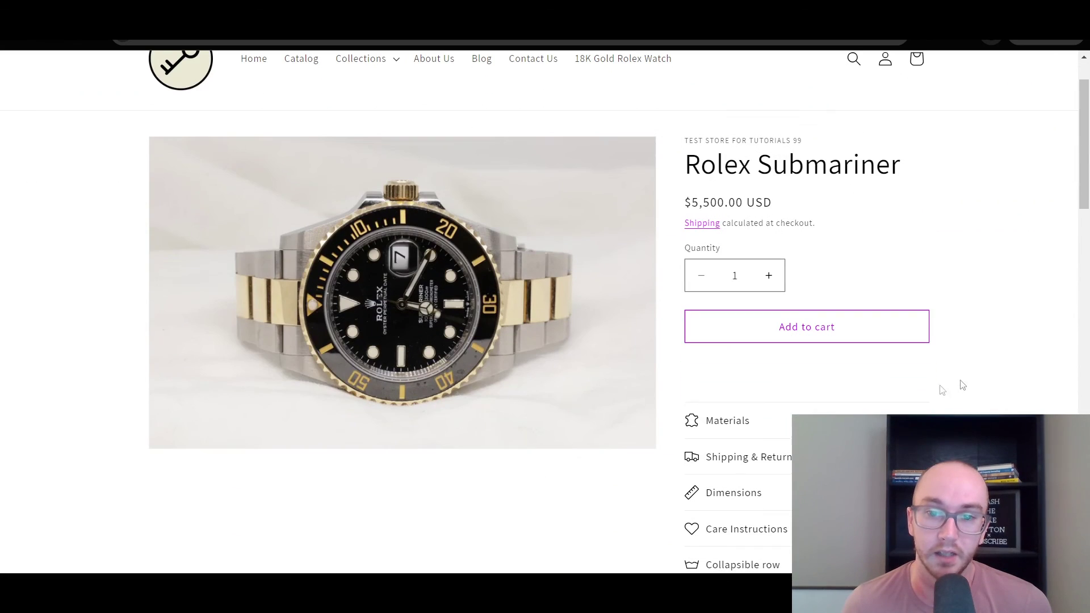
pyautogui.scroll(1, 1046, 355)
pyautogui.scroll(-4, 1046, 355)
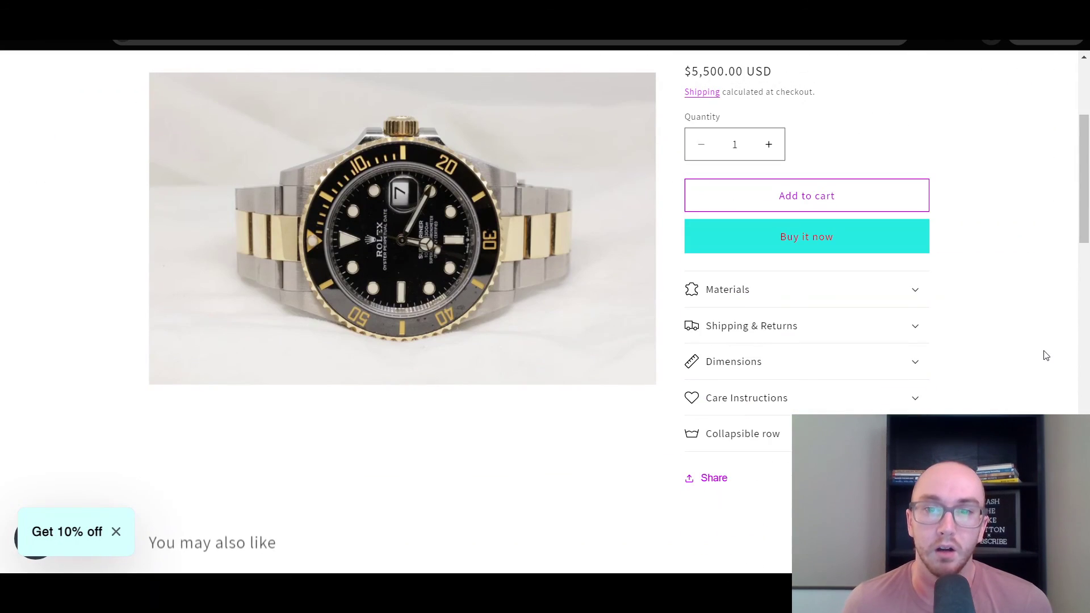
pyautogui.scroll(1, 1042, 355)
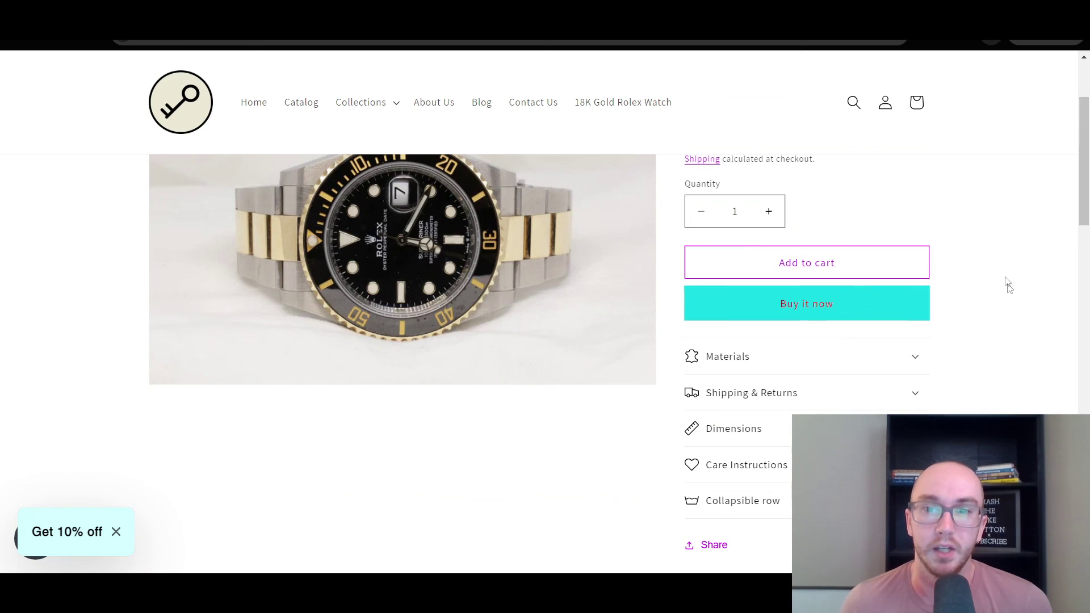
pyautogui.scroll(3, 1016, 301)
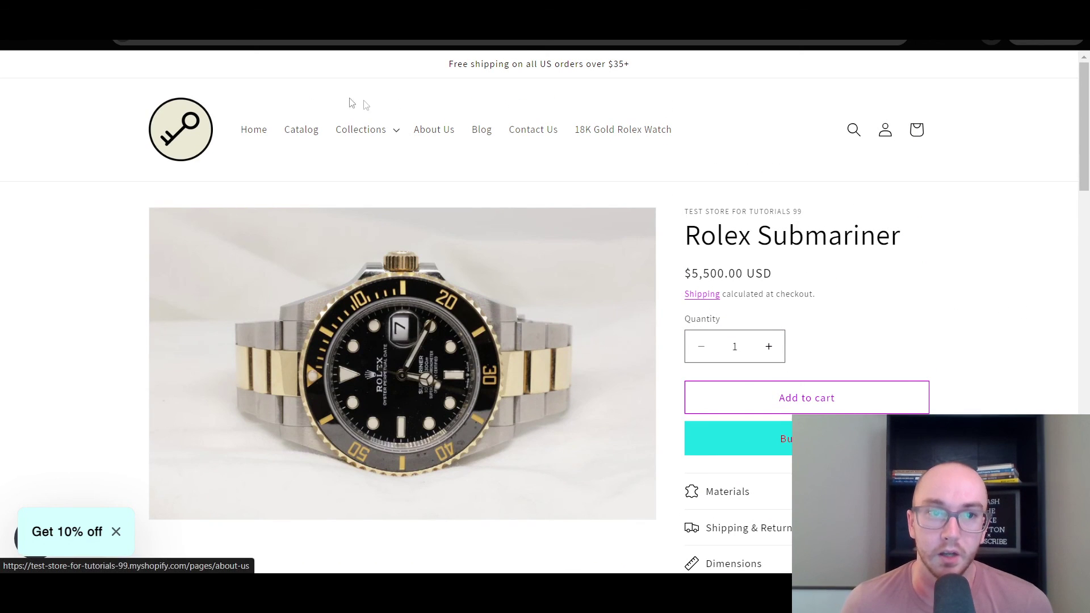